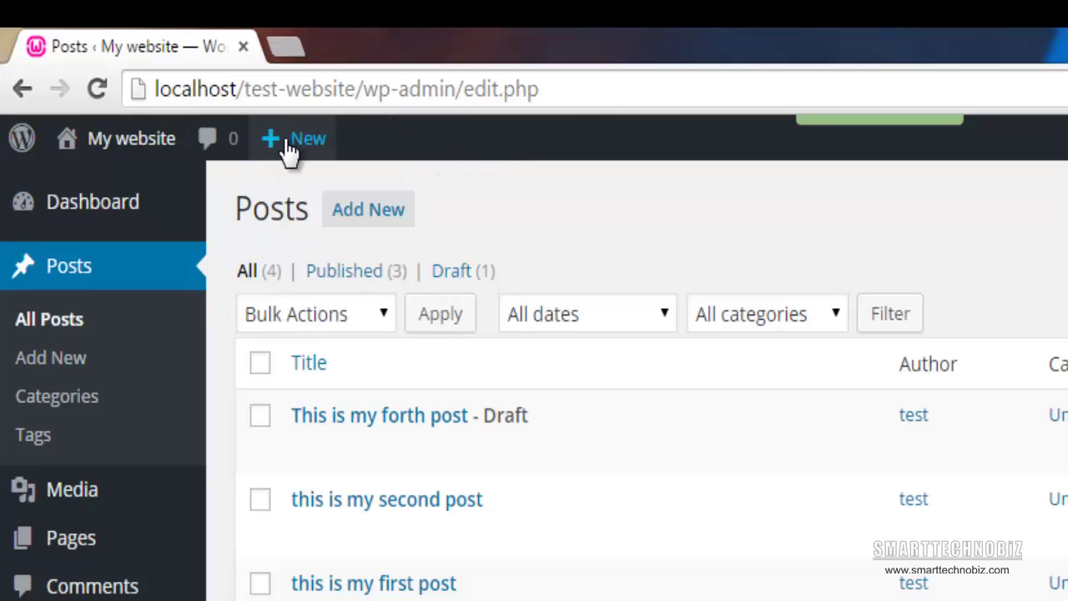
# Step: Start a new post and title it "This is my fourth post"
pyautogui.moveTo(286, 153)
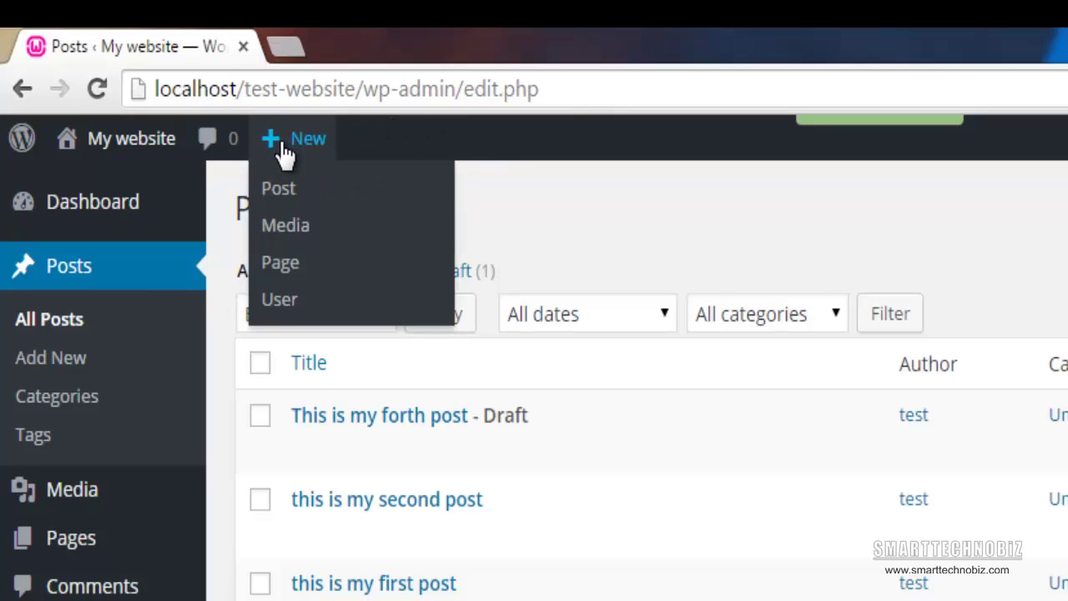
pyautogui.click(281, 199)
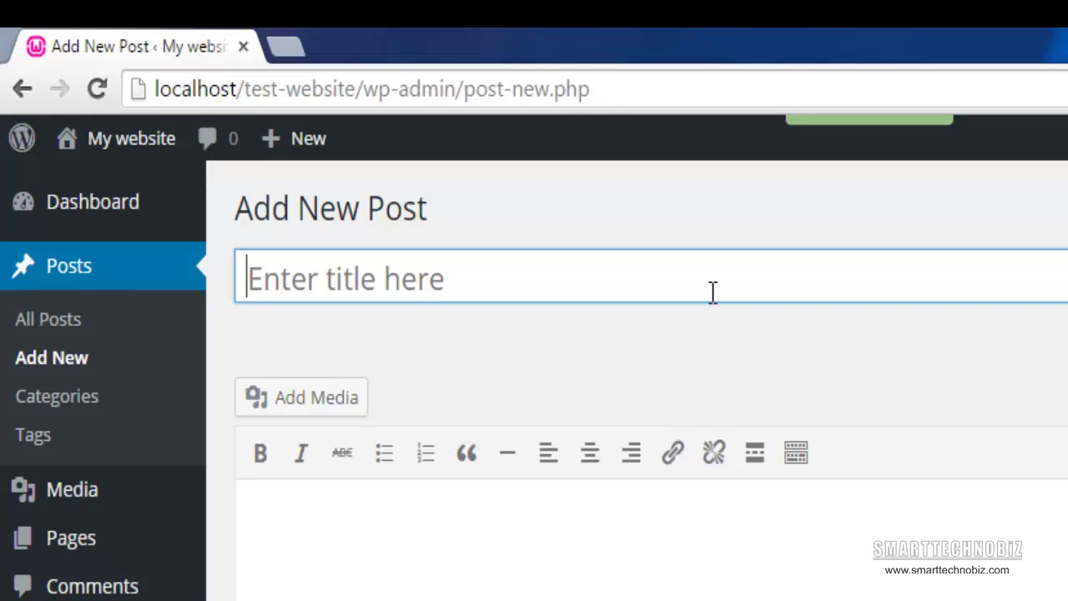
pyautogui.write('T')
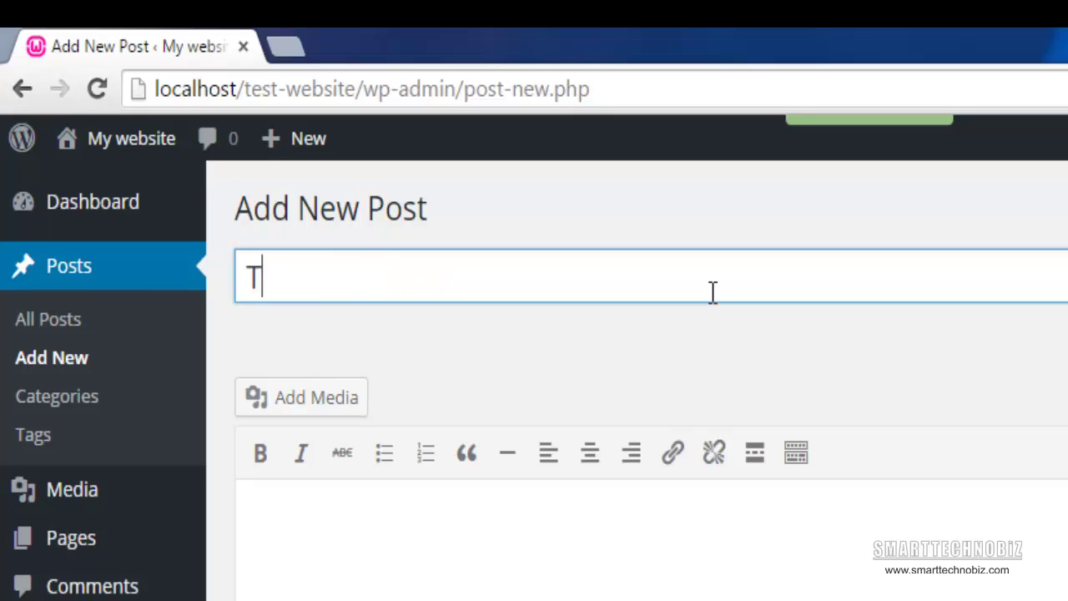
pyautogui.write('his is my')
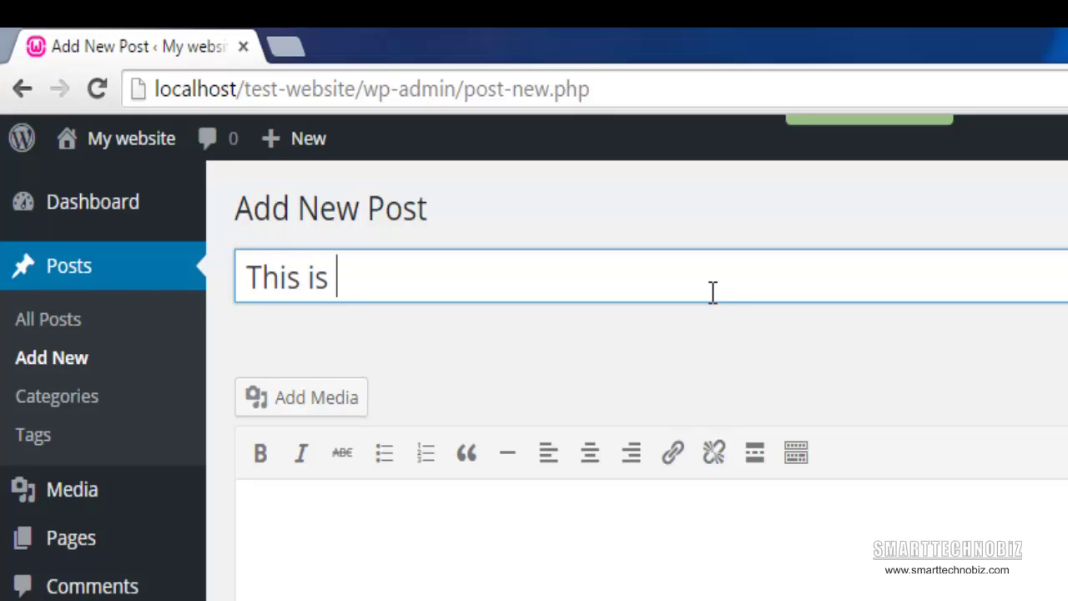
pyautogui.write(' fourth post')
pyautogui.click(764, 334)
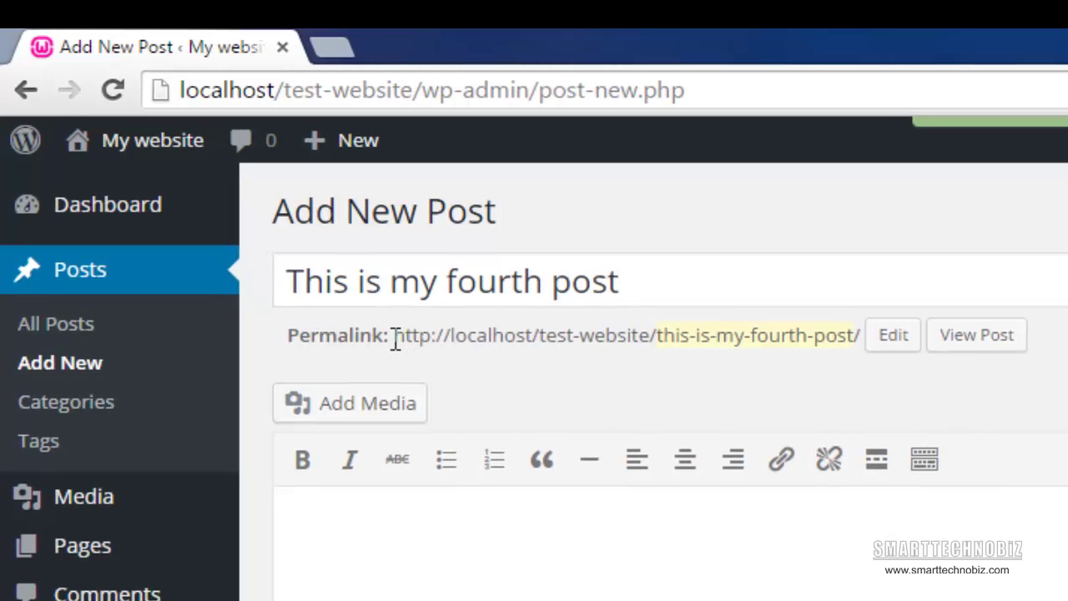
# Step: Shorten the post's permalink slug to my-fourth-post by removing the leading "this-is-", and accept it
pyautogui.moveTo(395, 342); pyautogui.dragTo(865, 343)
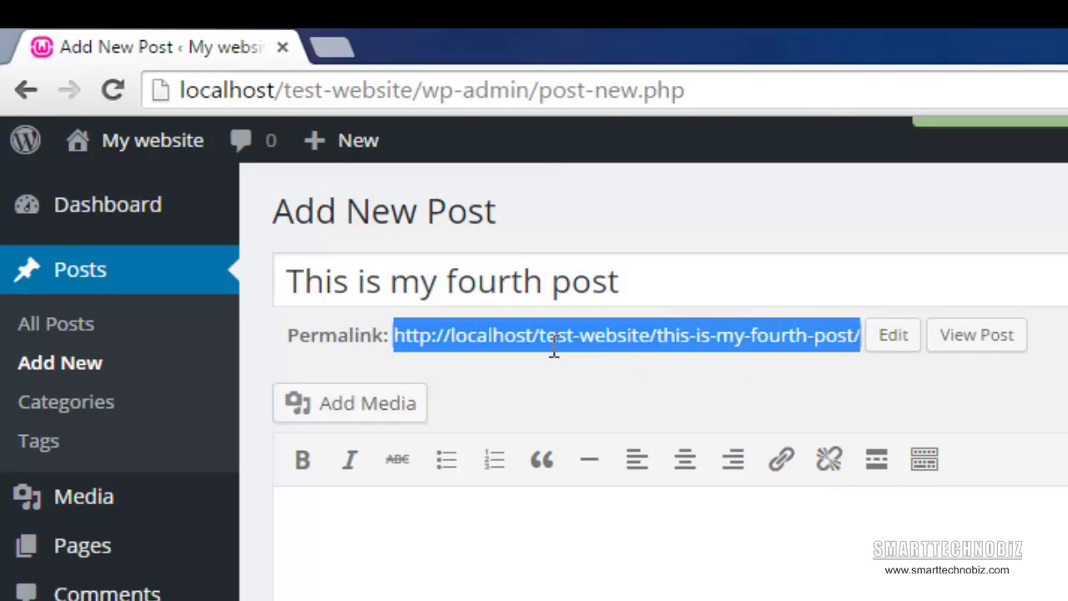
pyautogui.click(692, 334)
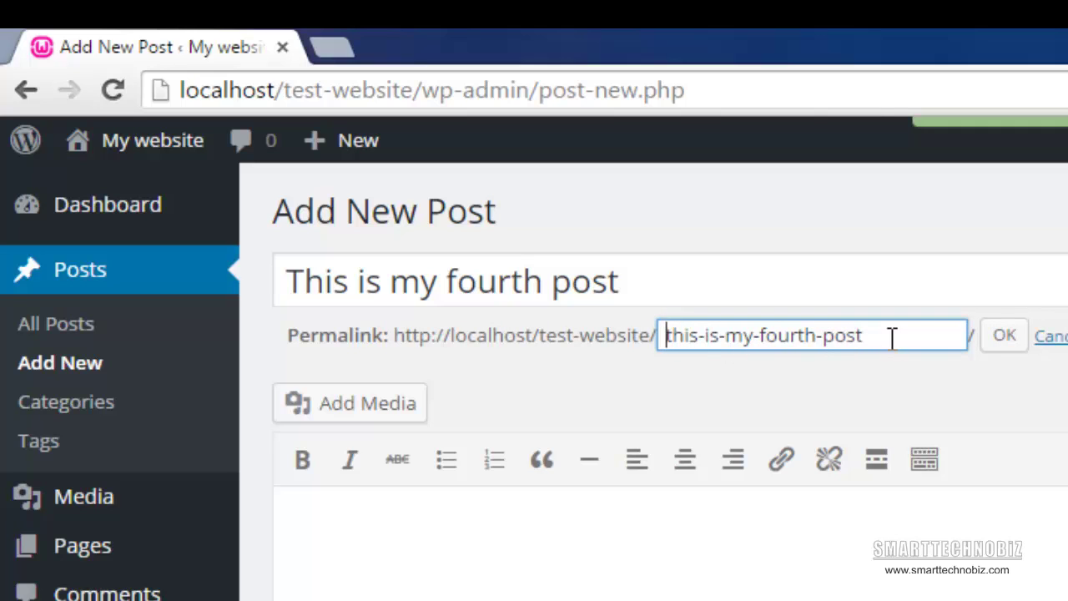
pyautogui.moveTo(893, 336); pyautogui.dragTo(661, 337)
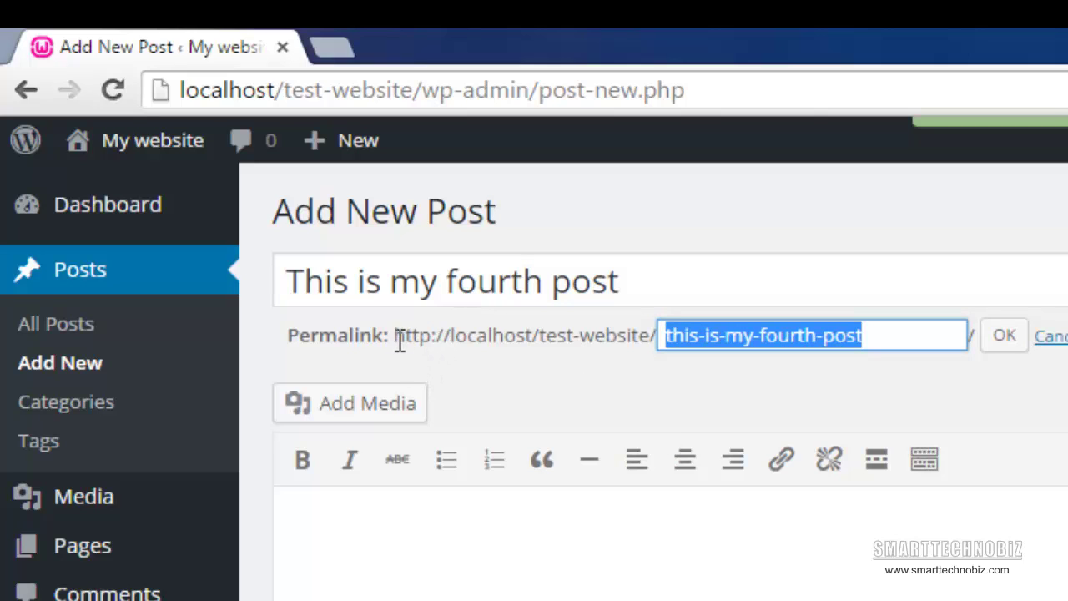
pyautogui.moveTo(397, 336); pyautogui.dragTo(731, 334)
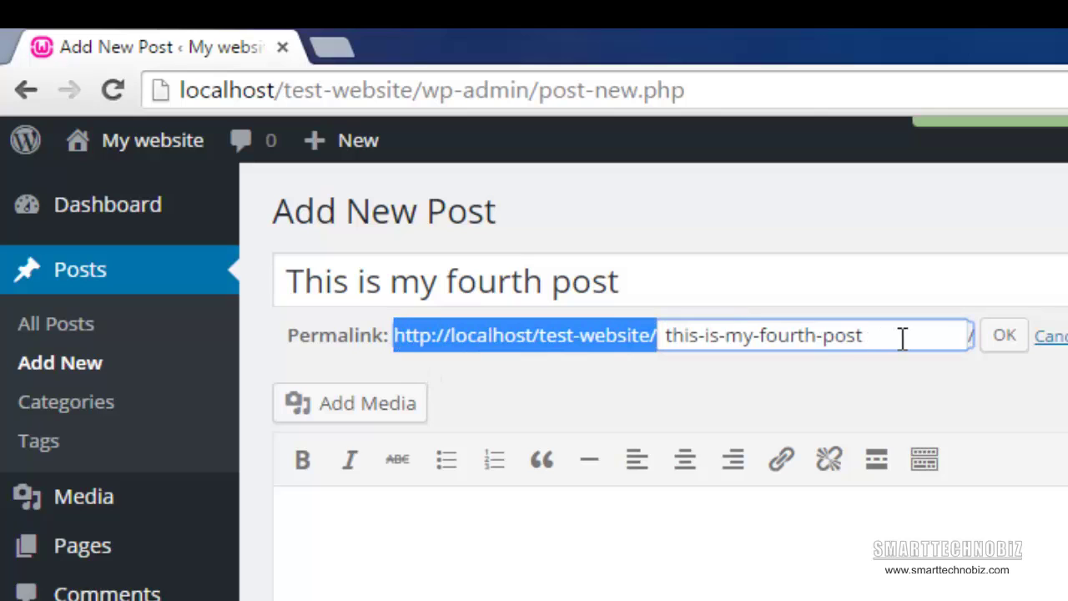
pyautogui.click(986, 369)
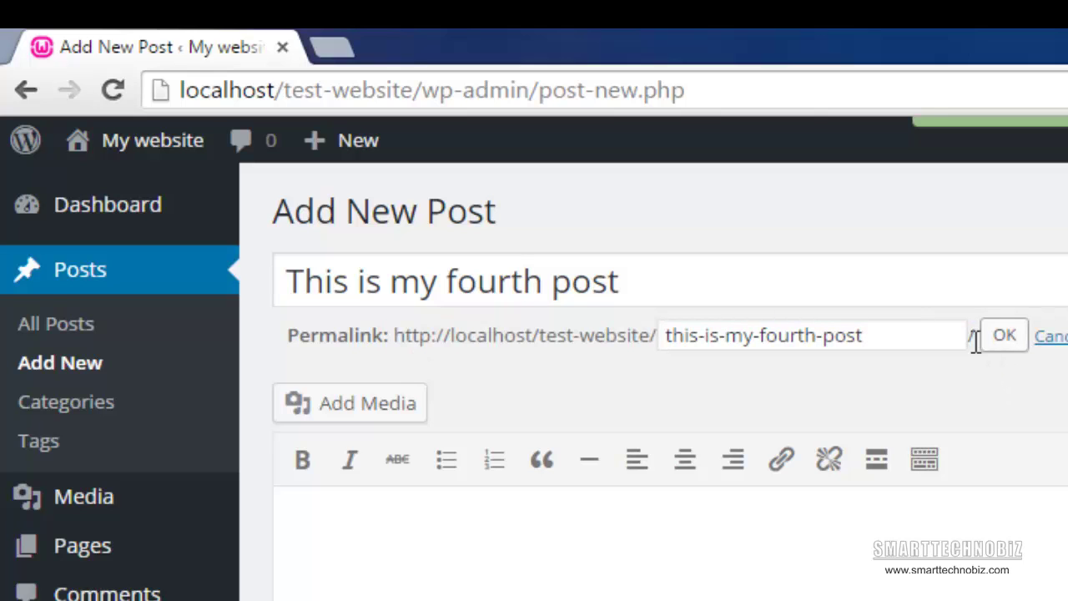
pyautogui.click(1005, 339)
pyautogui.click(891, 335)
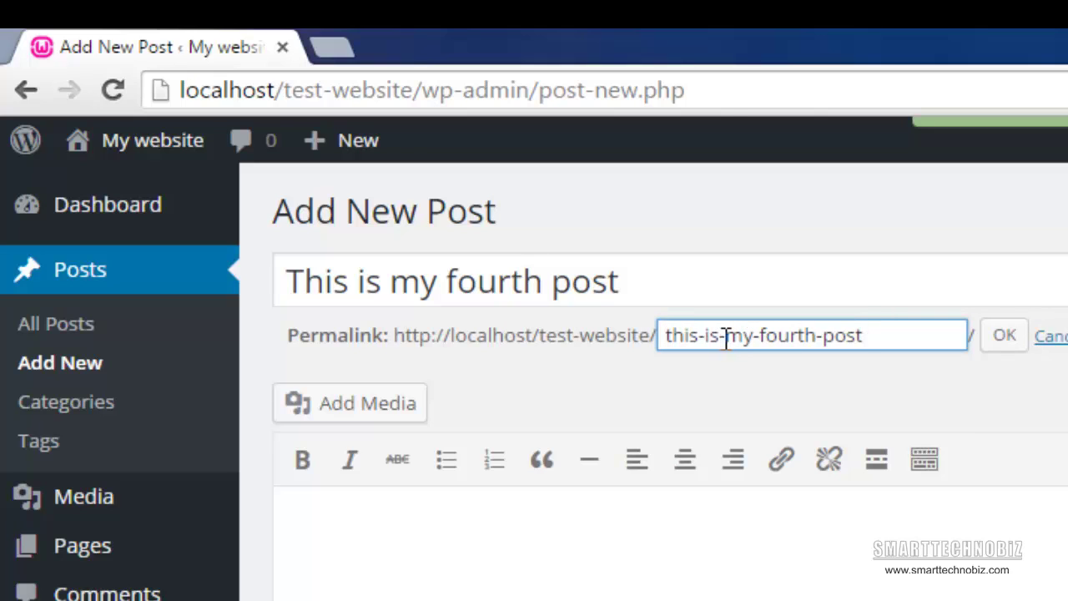
pyautogui.moveTo(727, 337); pyautogui.dragTo(657, 336)
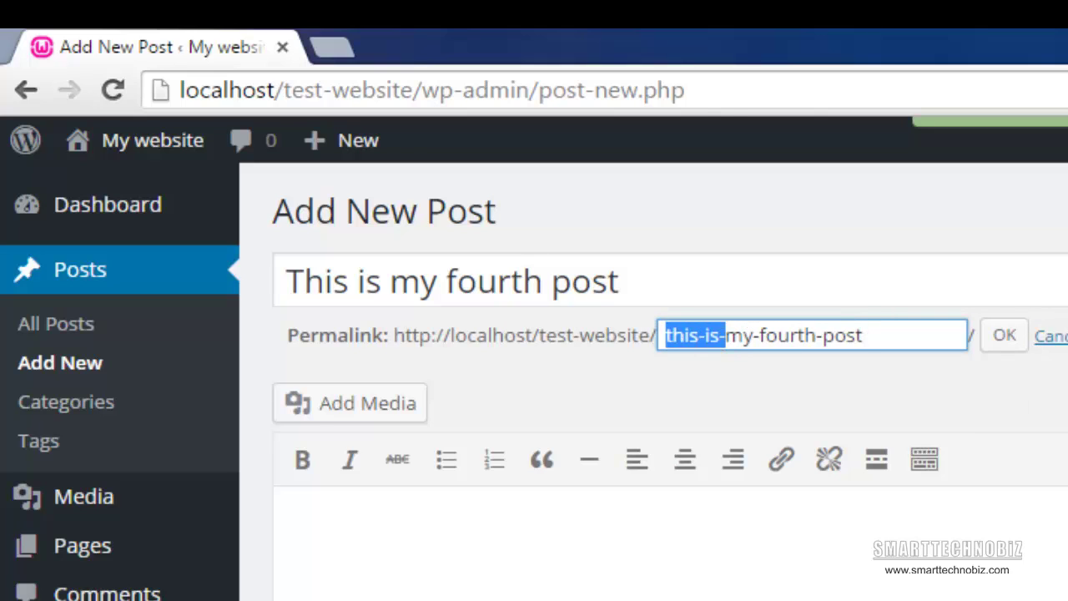
pyautogui.press('BackSpace')
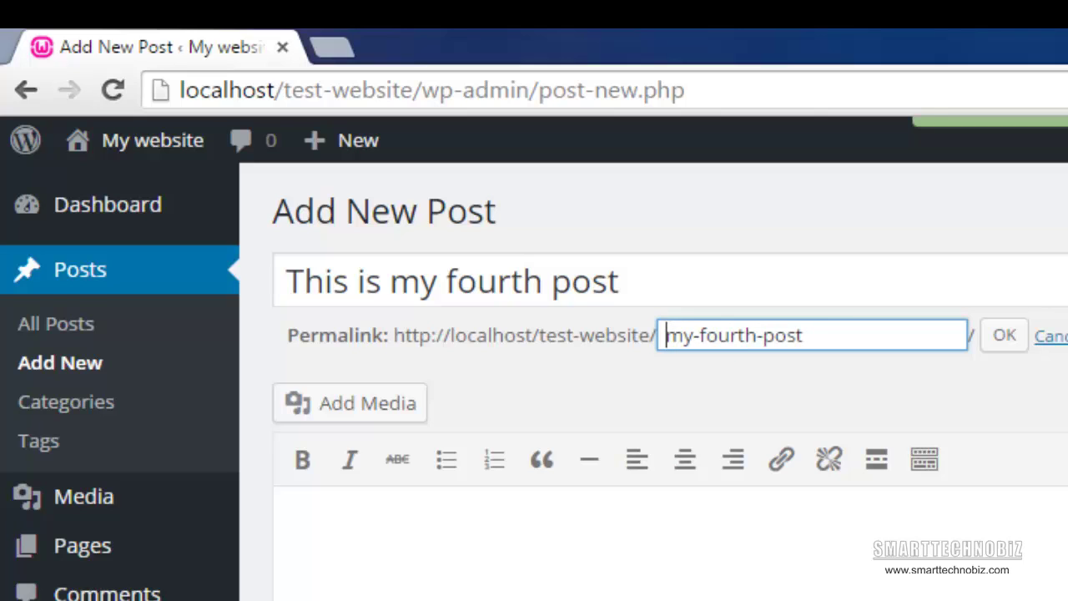
pyautogui.click(1006, 338)
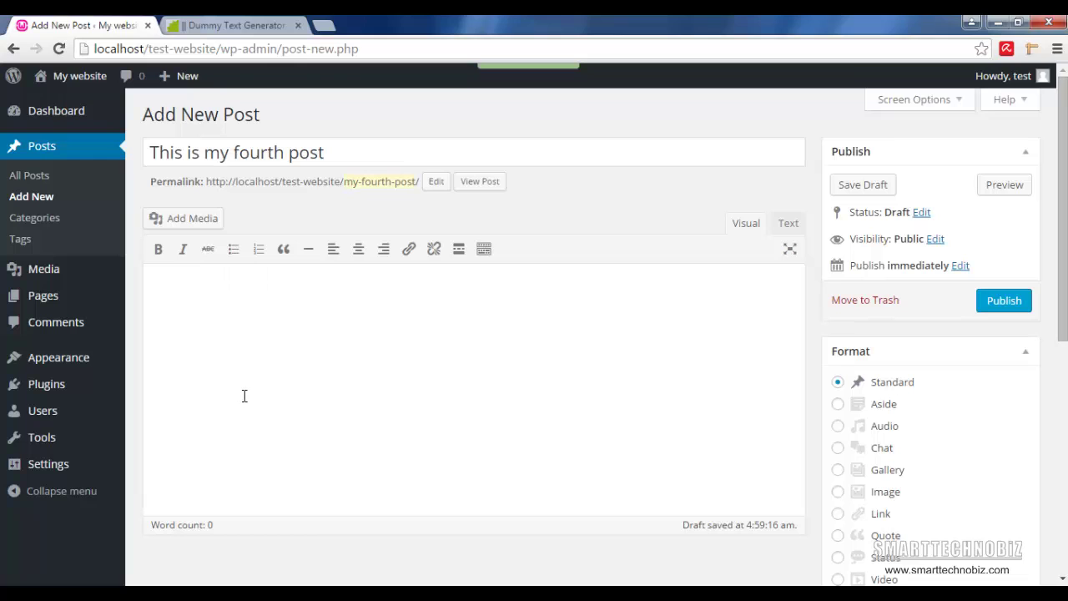
# Step: Fill the empty post body with a paragraph of dummy text starting with "Lorem ipsum dolor sit amet" and ending with "augue velit cursus nunc,"
pyautogui.write('Lorem ipsum dolor sit amet, consectetuer adipiscing elit. Aenean commodo ligula eget dolor. Aenean massa. Cum sociis natoque penatibus et magnis dis parturient montes, nascetur ridiculus mus. Donec quam felis, ultricies nec, pellentesque eu, pretium quis, sem. Nulla consequat massa quis enim. Donec pede justo, fringilla vel, aliquet nec, vulputate eget, arcu. In enim justo, rhoncus ut, imperdiet a, venenatis vitae, justo. Nullam dictum felis eu pede mollis pretium. Integer tincidunt. Cras dapibus. Vivamus elementum semper nisi. Aenean vulputate eleifend tellus. Aenean leo ligula, porttitor eu, consequat vitae, eleifend ac, enim. Aliquam lorem ante, dapibus in, viverra quis, feugiat a, tellus. Phasellus viverra nulla ut metus varius laoreet. Quisque rutrum. Aenean imperdiet. Etiam ultricies nisi vel augue. Curabitur ullamcorper ultricies nisi. Nam eget dui. Etiam rhoncus. Maecenas tempus, tellus eget condimentum rhoncus, sem quam semper libero, sit amet adipiscing sem neque sed ipsum. Nam quam nunc, blandit vel, luctus pulvinar, hendrerit id, lorem. Maecenas nec odio et ante tincidunt tempus. Donec vitae sapien ut libero venenatis faucibus. Nullam quis ante. Etiam sit amet orci eget eros faucibus tincidunt. Duis leo. Sed fringilla mauris sit amet nibh. Donec sodales sagittis magna. Sed consequat, leo eget bibendum sodales, augue velit cursus nunc,')
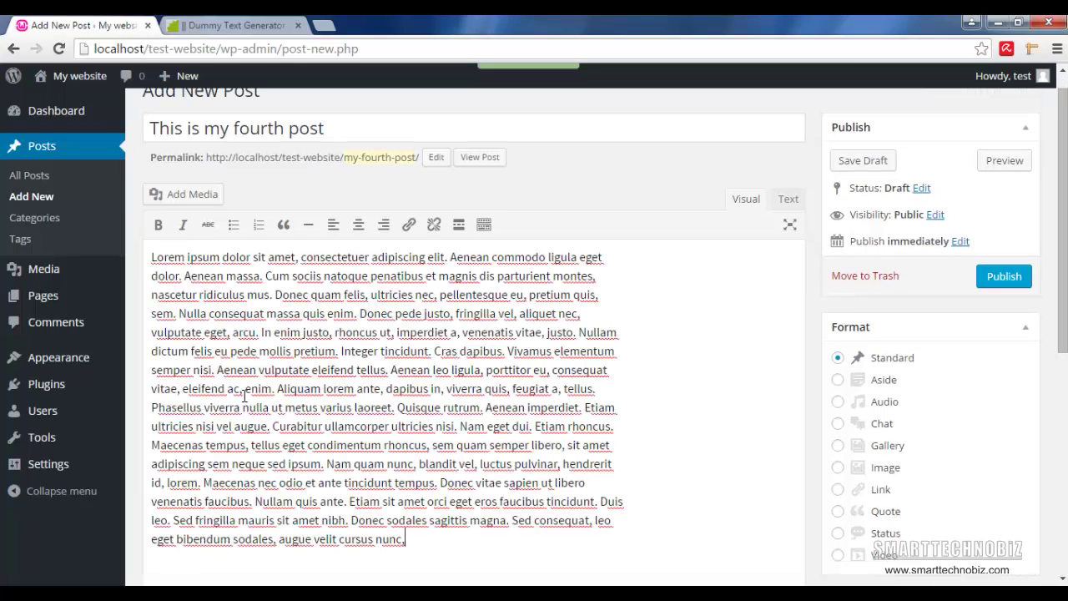
pyautogui.scroll(1, 307, 369)
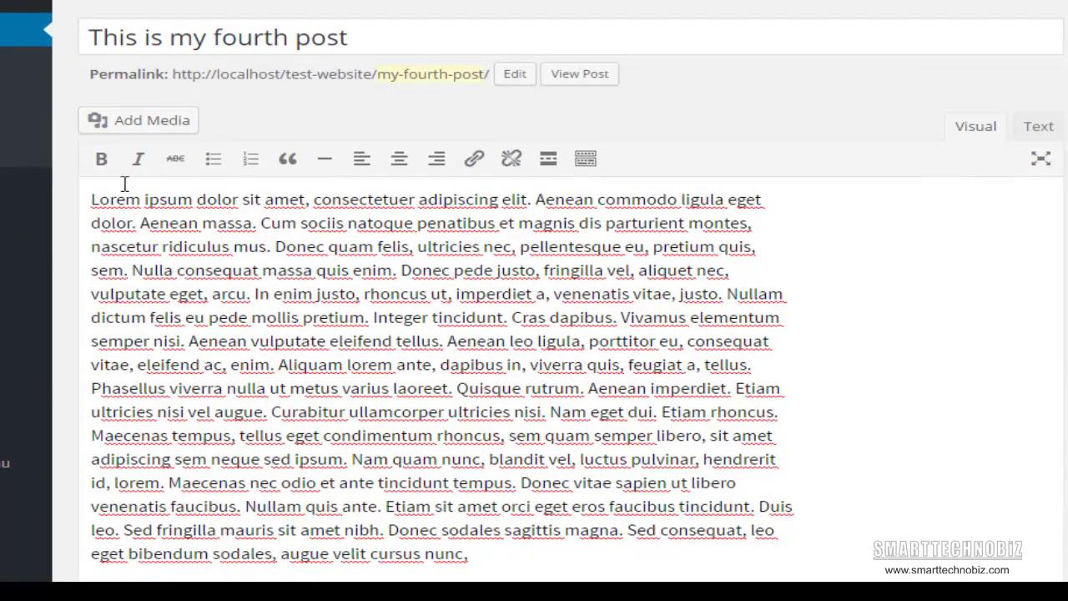
# Step: Format the opening words "Lorem ipsum dolor" in the post body as bold and italic
pyautogui.moveTo(240, 204); pyautogui.dragTo(86, 206)
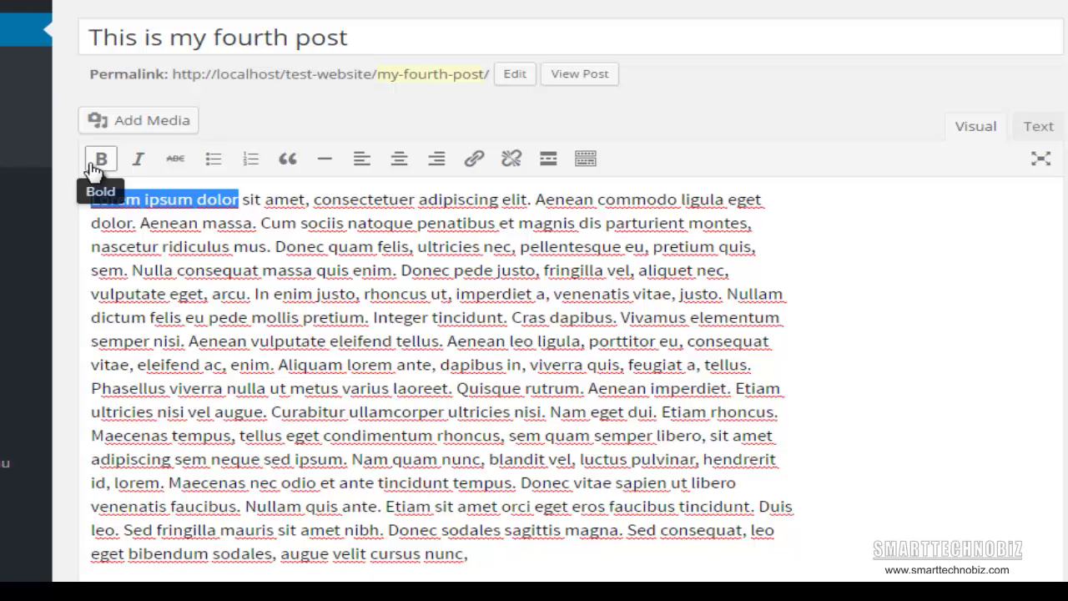
pyautogui.click(99, 160)
pyautogui.click(203, 292)
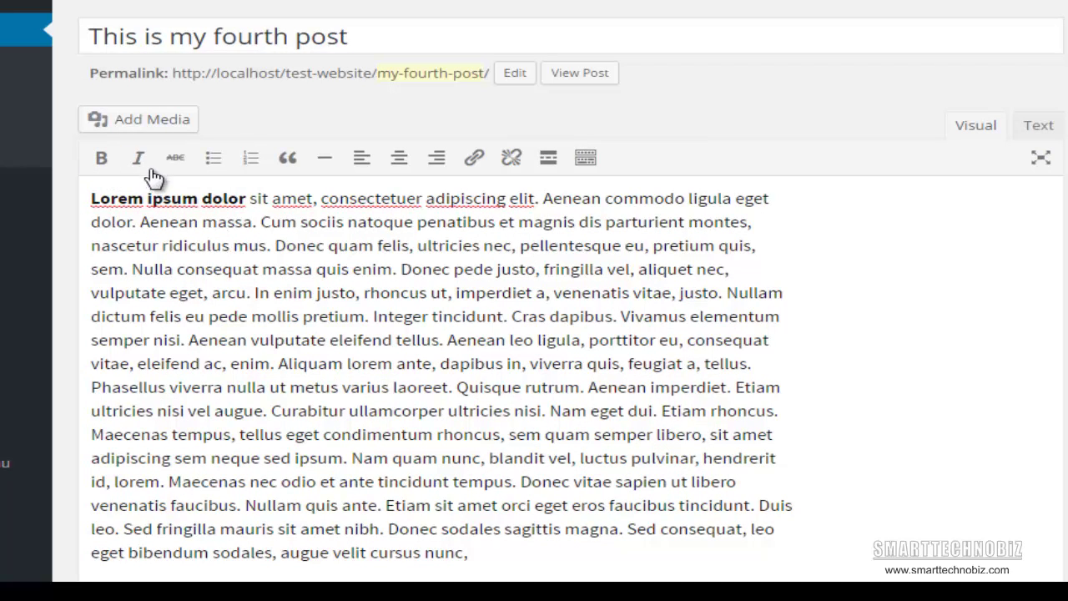
pyautogui.moveTo(247, 200); pyautogui.dragTo(58, 198)
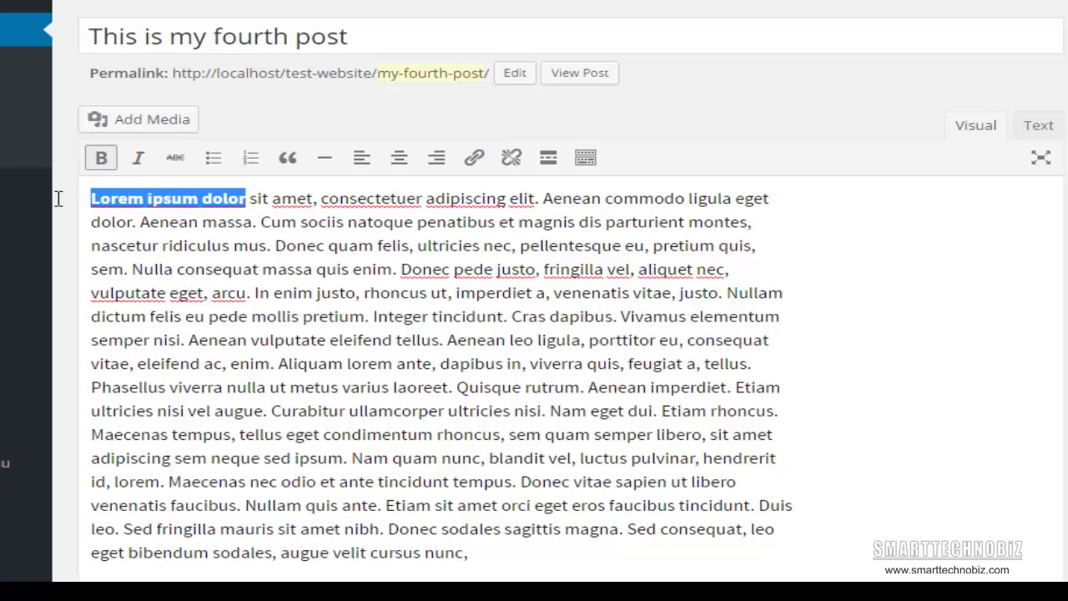
pyautogui.click(138, 157)
pyautogui.click(265, 262)
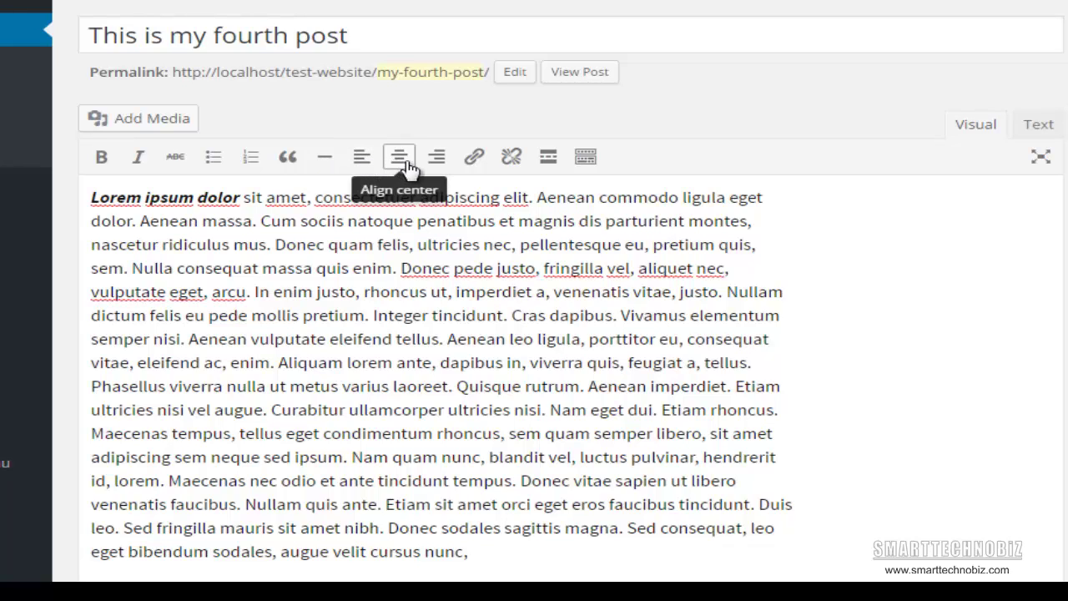
pyautogui.moveTo(315, 199); pyautogui.dragTo(499, 200)
pyautogui.click(475, 161)
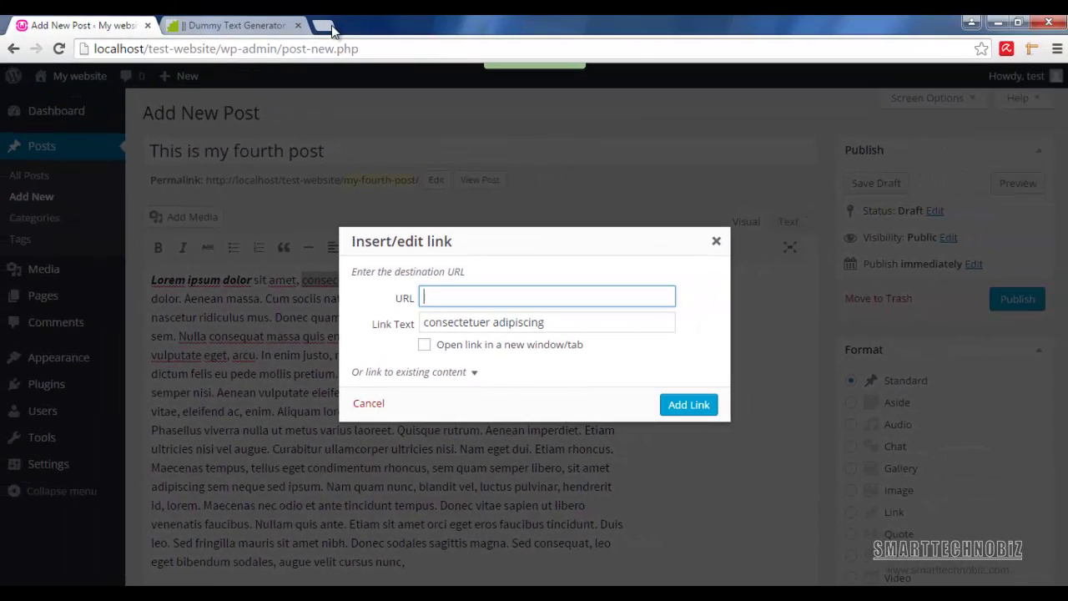
pyautogui.hotkey('ctrl', 't')
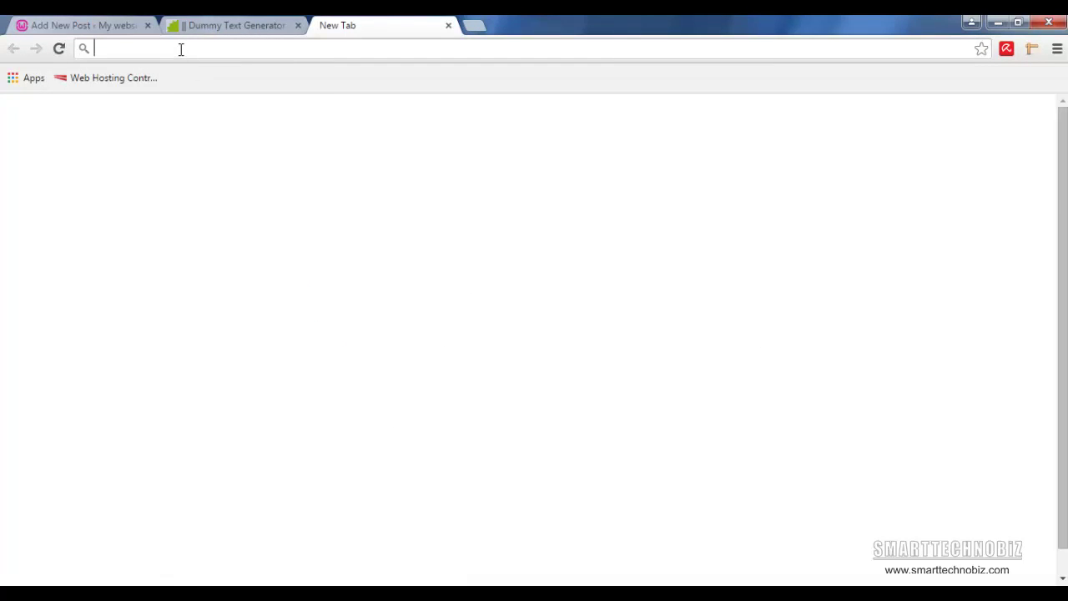
pyautogui.write('s')
pyautogui.press('Return')
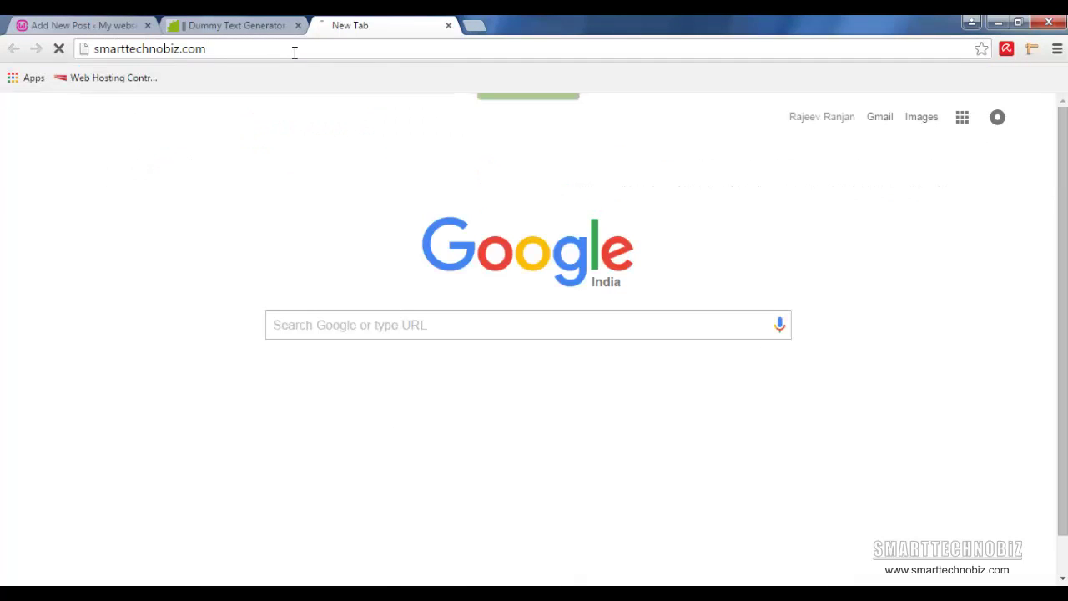
pyautogui.click(224, 48)
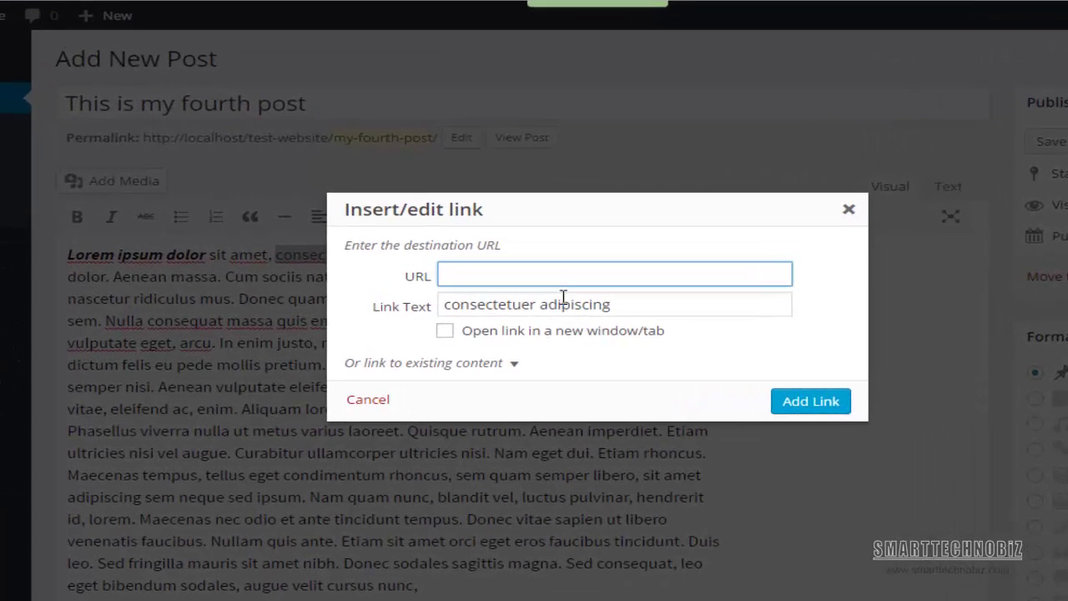
pyautogui.write('http://smarttechnobiz.com/')
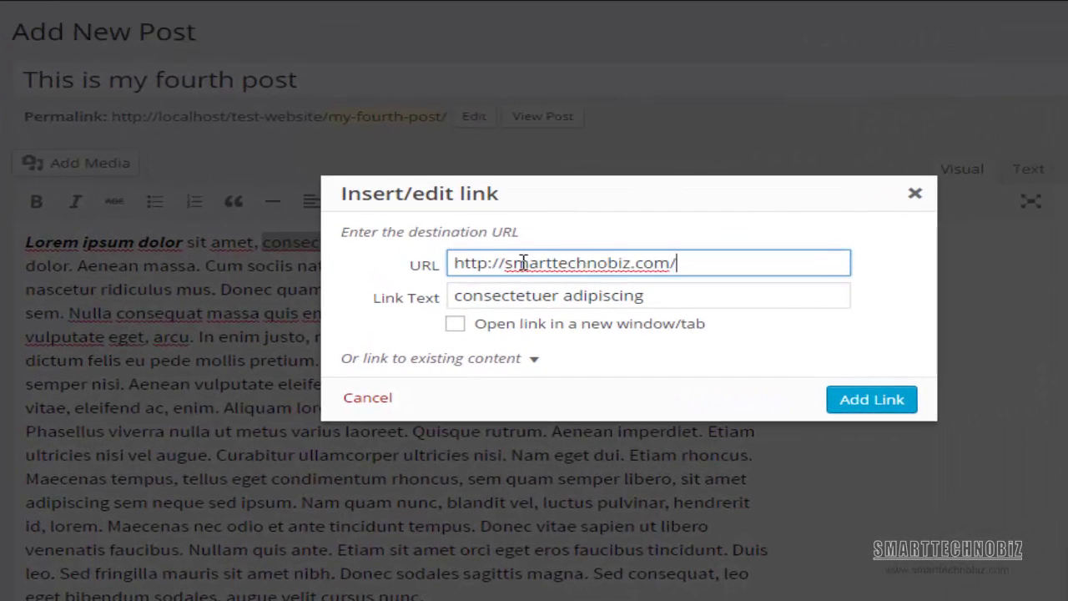
pyautogui.click(883, 408)
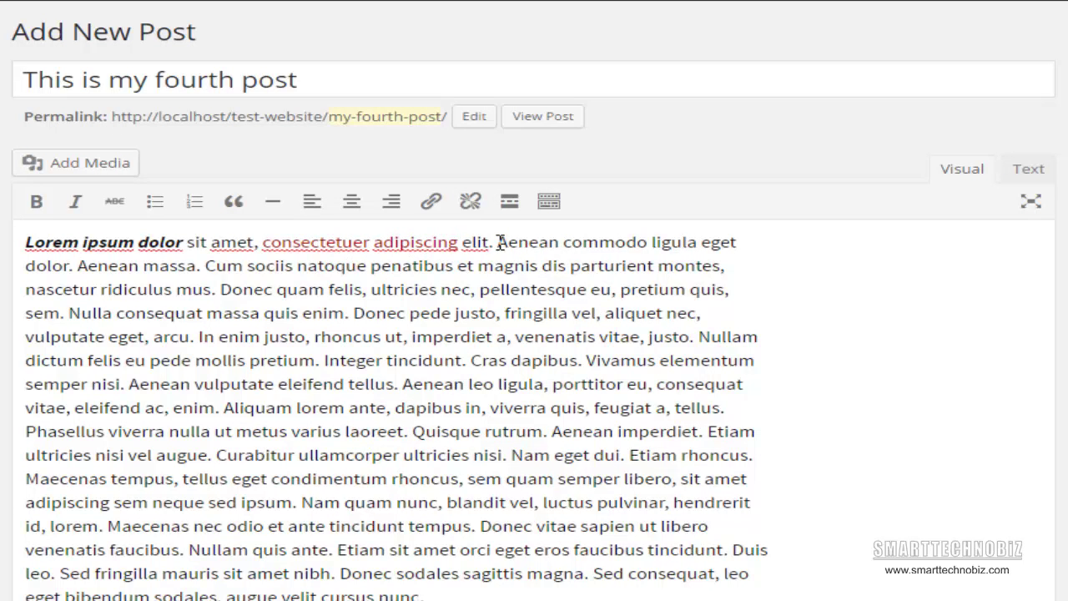
# Step: Link the words "Aenean commodo ligula" to the existing post "this is my first post"
pyautogui.moveTo(498, 242); pyautogui.dragTo(698, 243)
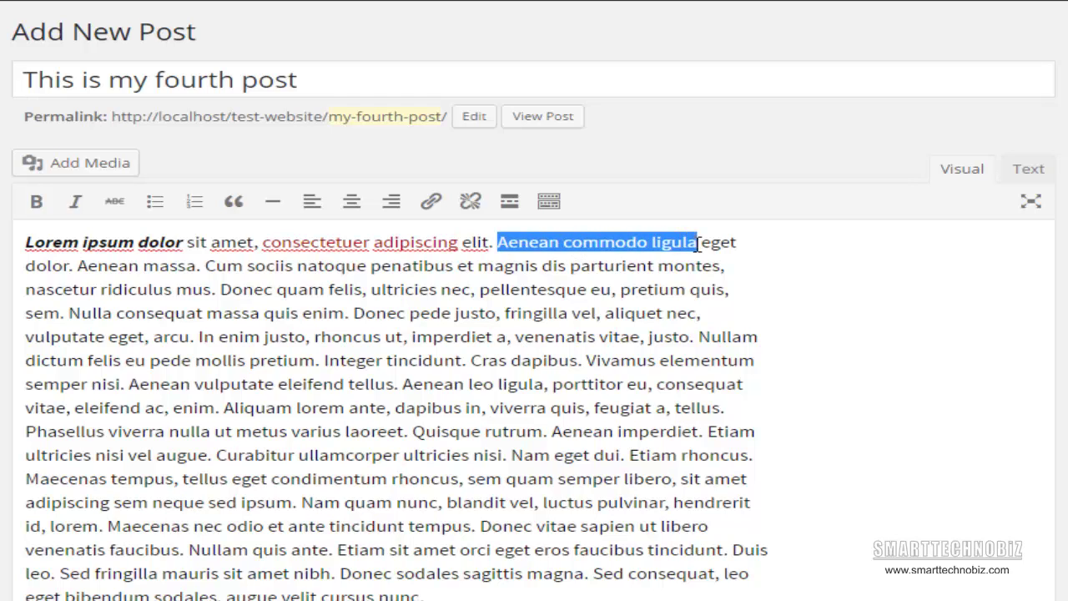
pyautogui.click(432, 204)
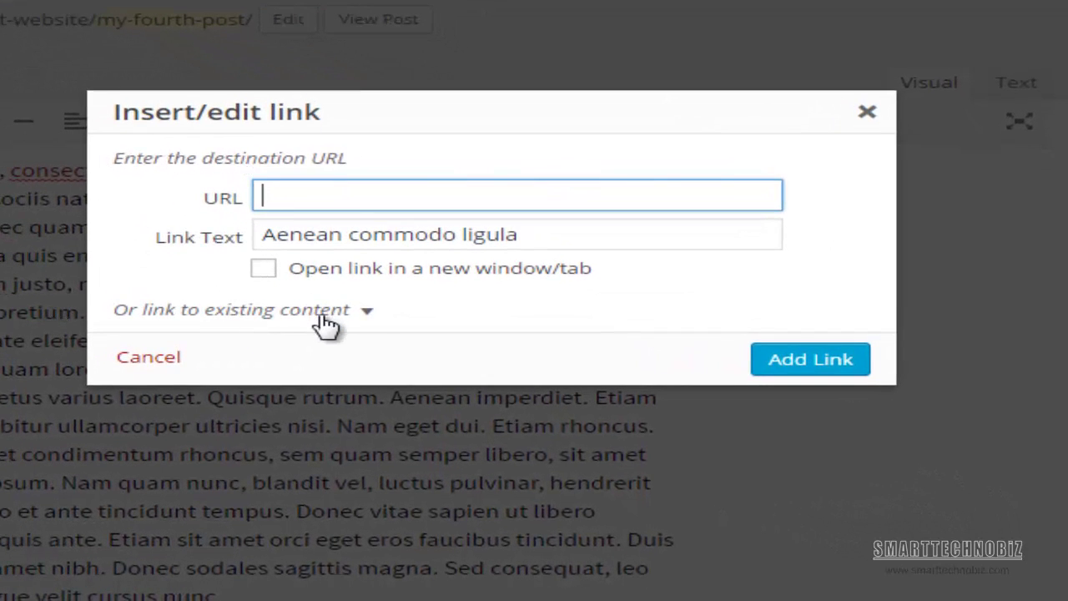
pyautogui.click(369, 319)
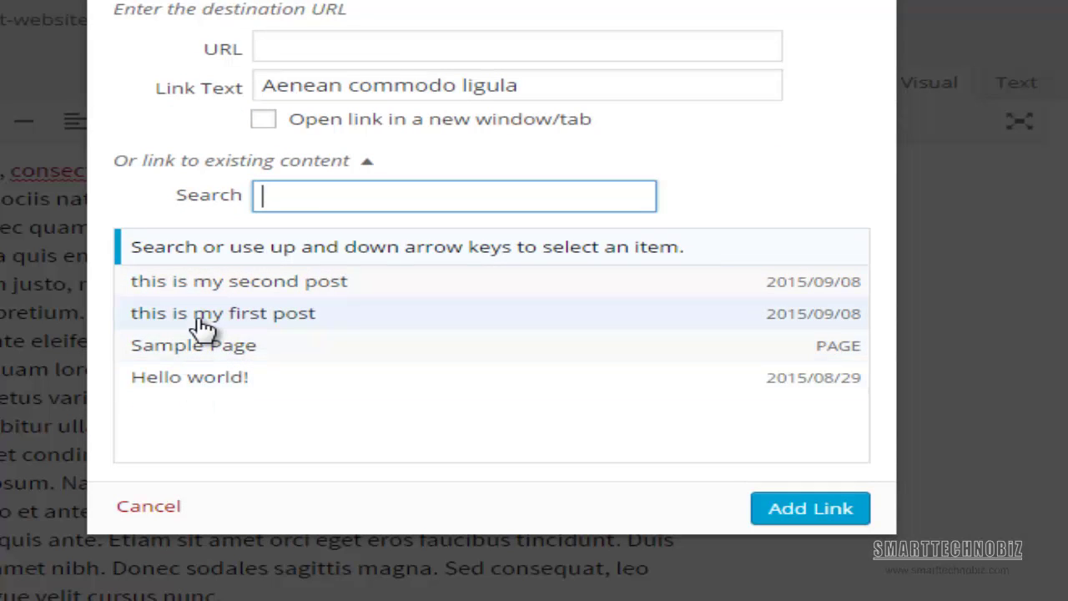
pyautogui.click(221, 319)
pyautogui.click(804, 510)
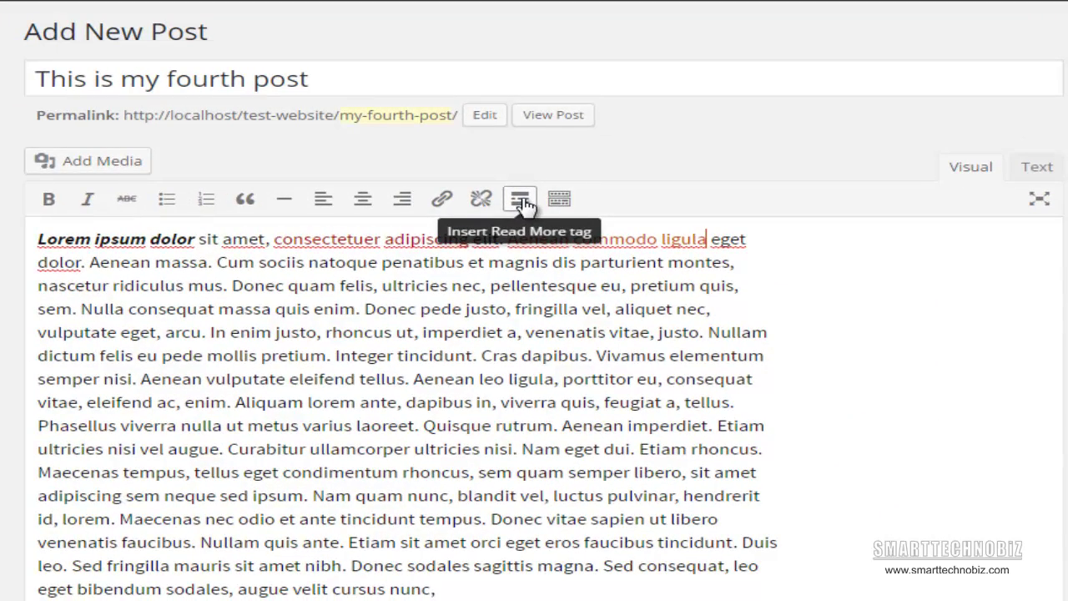
# Step: Insert a Read More tag on a new line after the last line of the post text
pyautogui.click(521, 207)
pyautogui.scroll(-3, 459, 554)
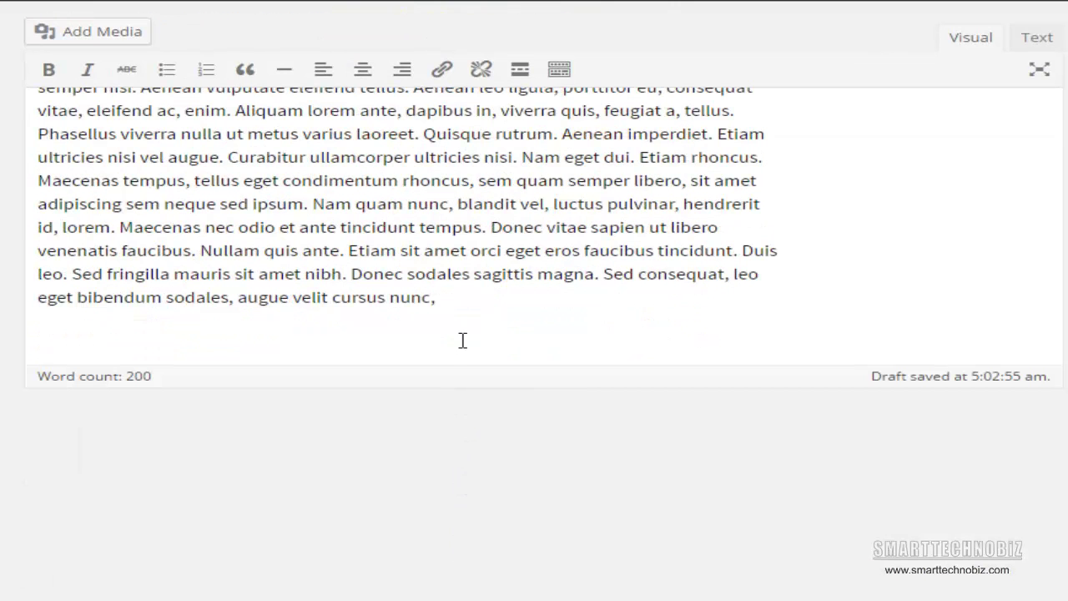
pyautogui.click(469, 305)
pyautogui.press('Return')
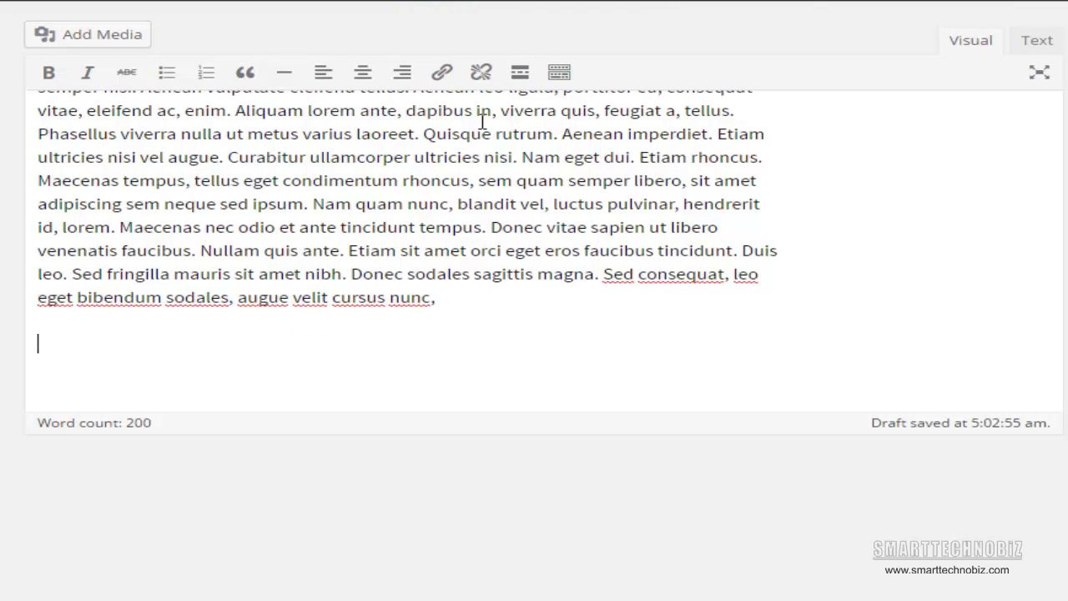
pyautogui.click(520, 75)
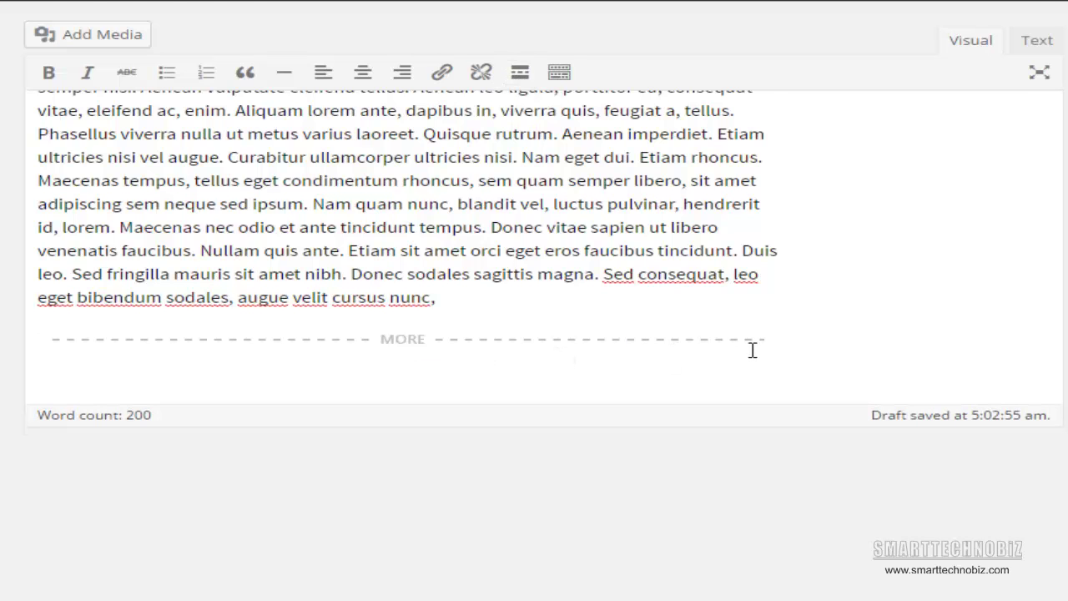
pyautogui.scroll(-3, 753, 351)
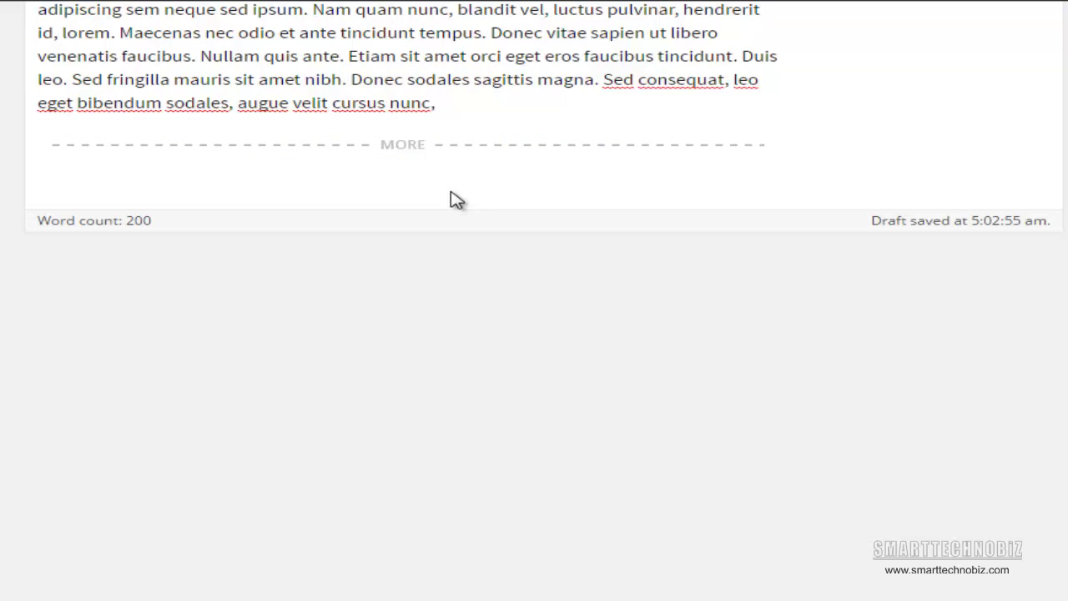
pyautogui.scroll(4, 455, 196)
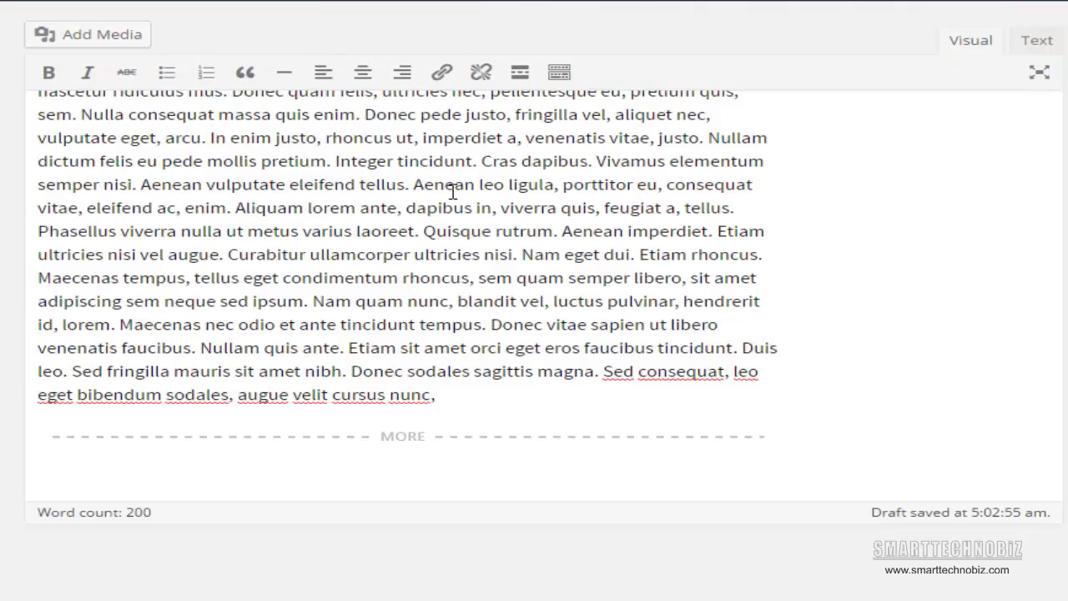
# Step: Show the second row of formatting tools in the post editor and check the available paragraph and heading styles
pyautogui.scroll(2, 454, 192)
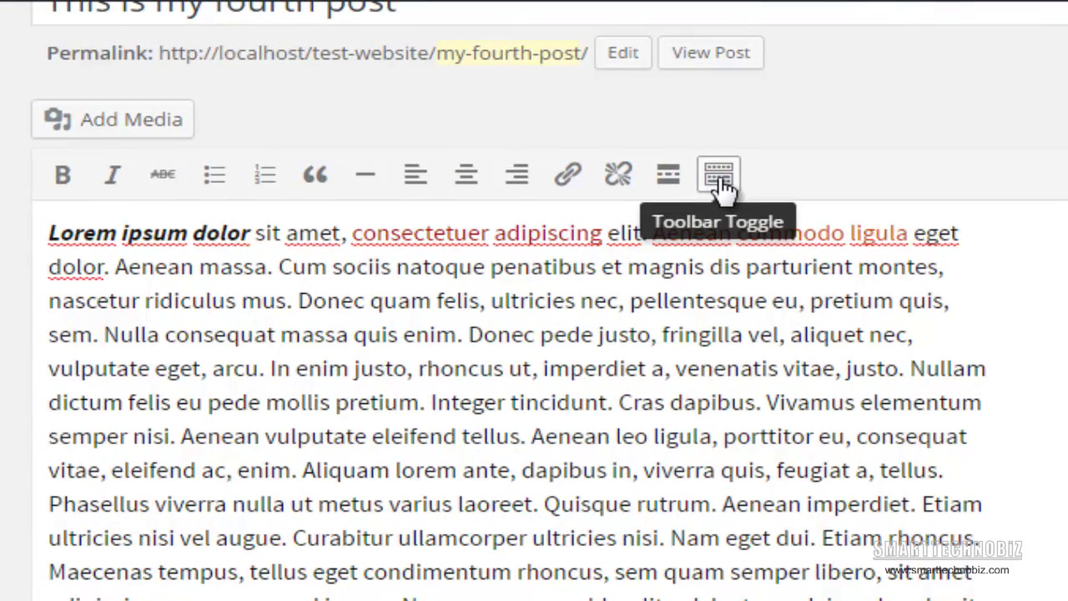
pyautogui.click(719, 178)
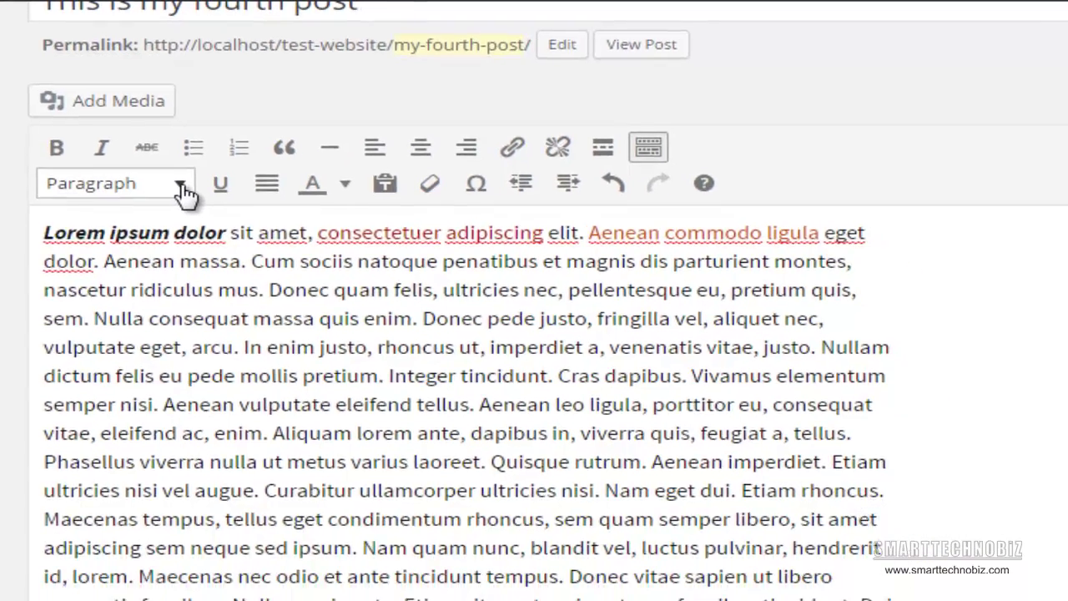
pyautogui.click(202, 222)
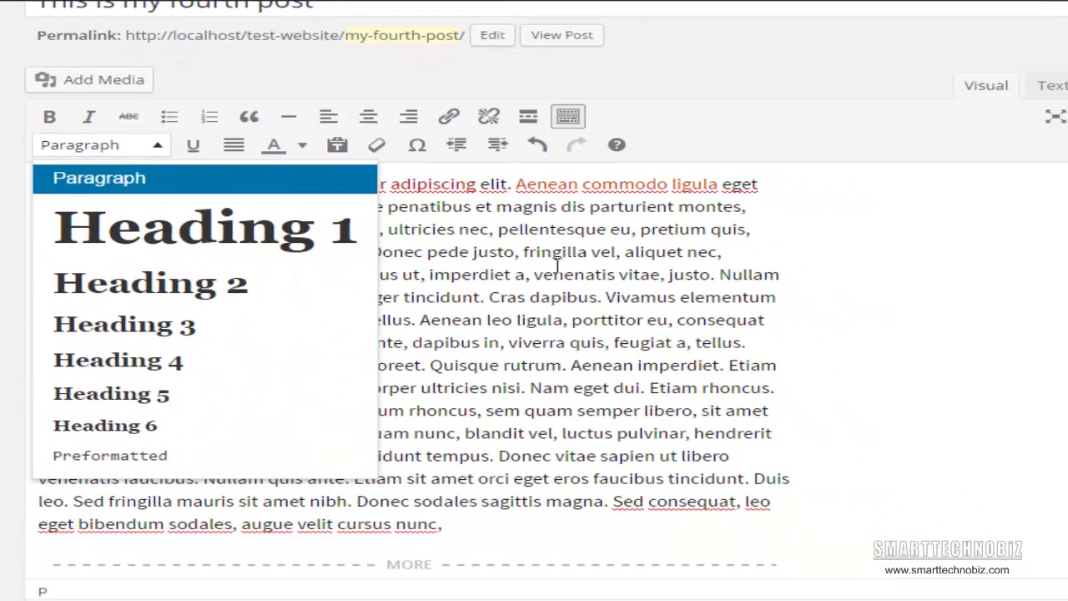
pyautogui.click(250, 181)
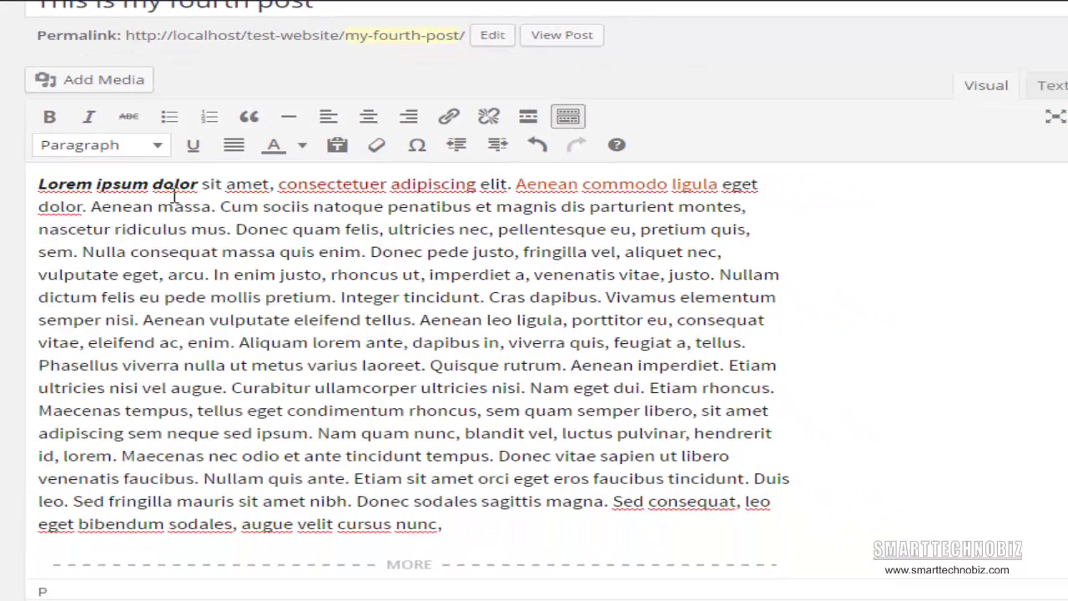
pyautogui.click(158, 146)
pyautogui.click(604, 298)
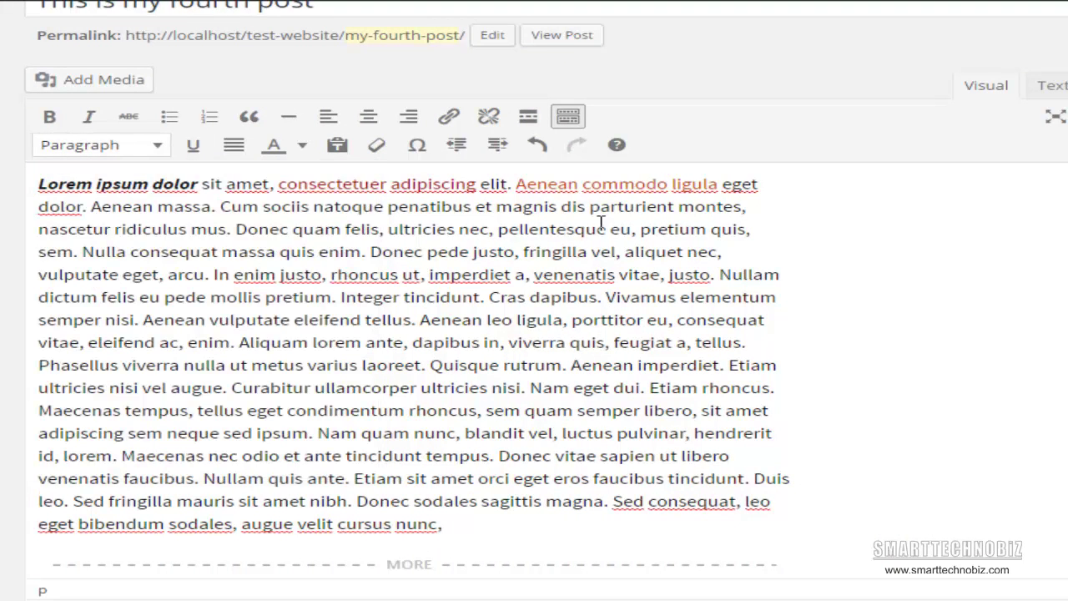
# Step: Try the Heading 1 style on the first two lines of the post text and return them to Paragraph
pyautogui.moveTo(749, 207); pyautogui.dragTo(39, 184)
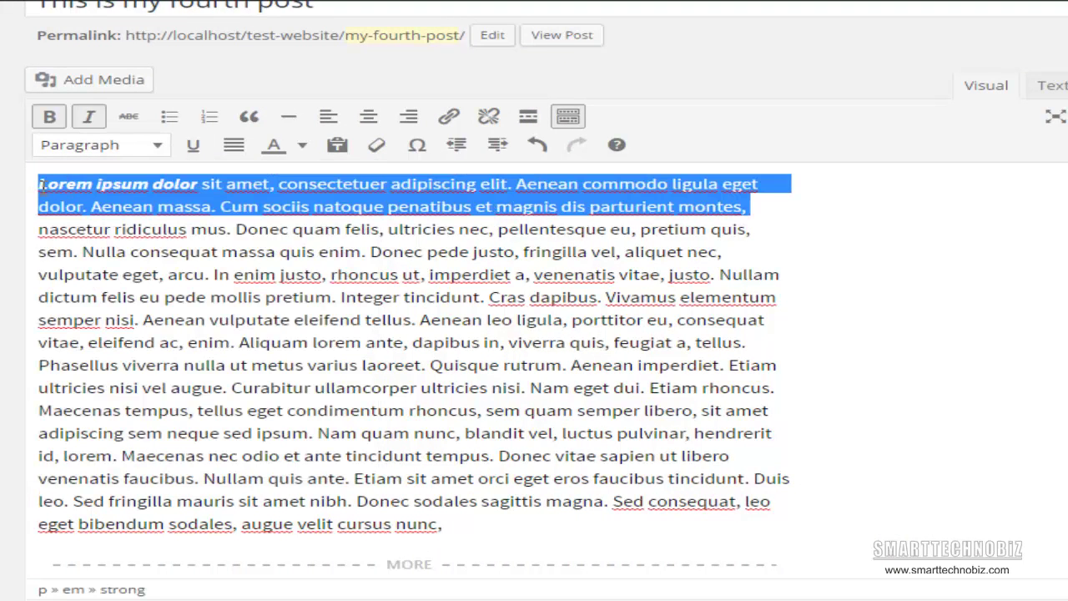
pyautogui.click(154, 145)
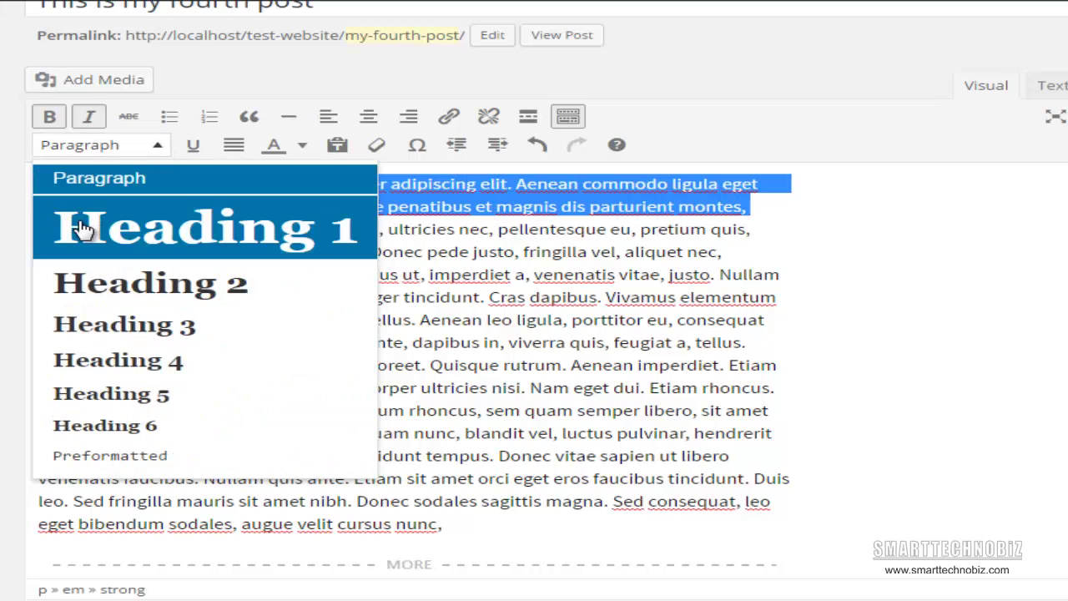
pyautogui.click(181, 251)
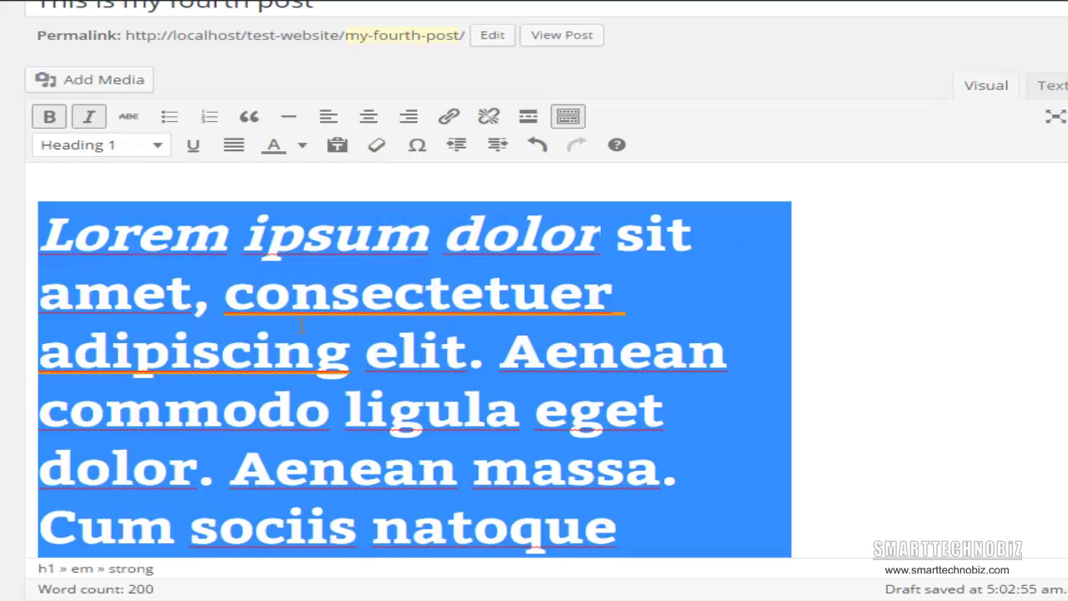
pyautogui.click(159, 147)
pyautogui.click(96, 181)
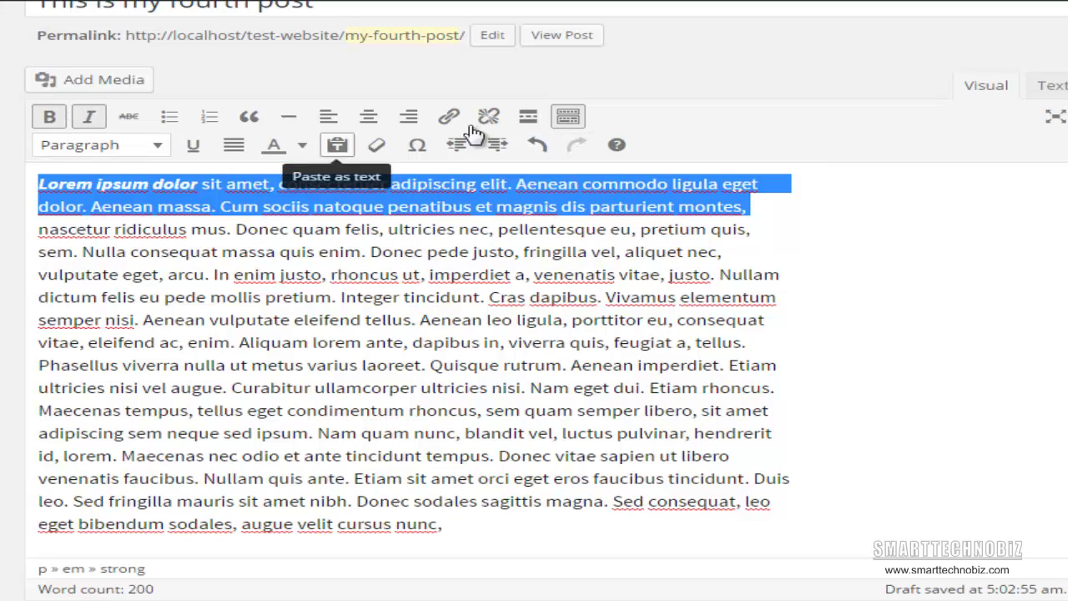
pyautogui.click(446, 361)
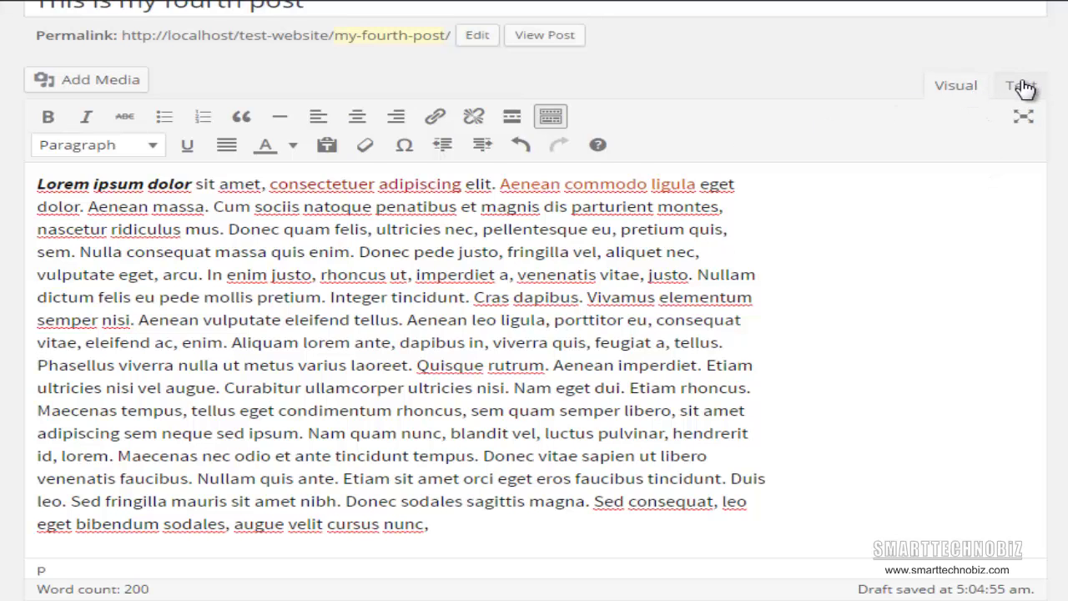
# Step: Examine the HTML code of the post in the text view and return to the visual editor
pyautogui.click(1021, 86)
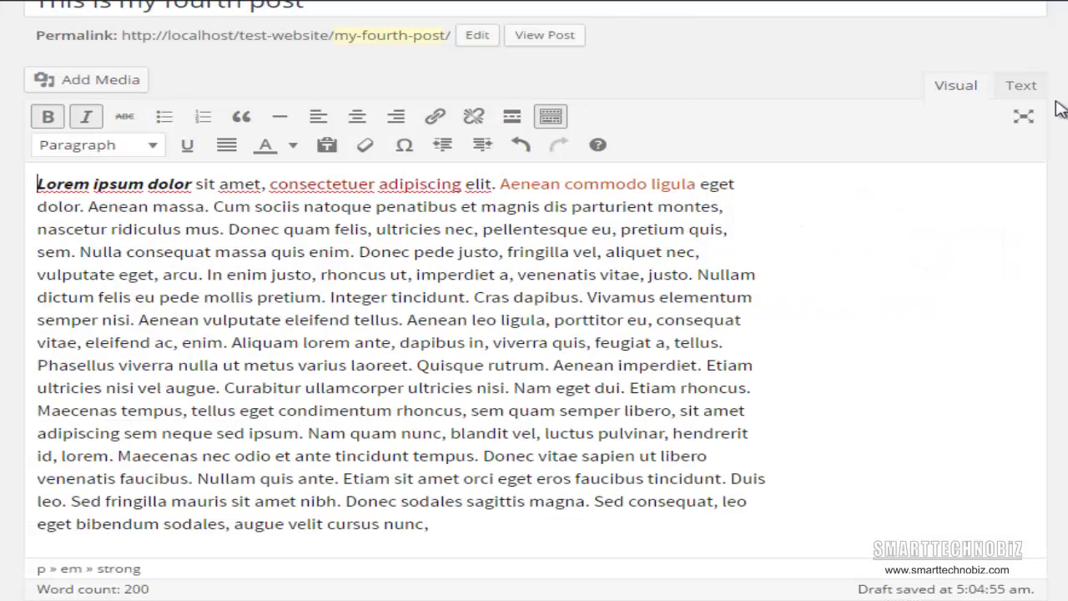
pyautogui.click(1022, 88)
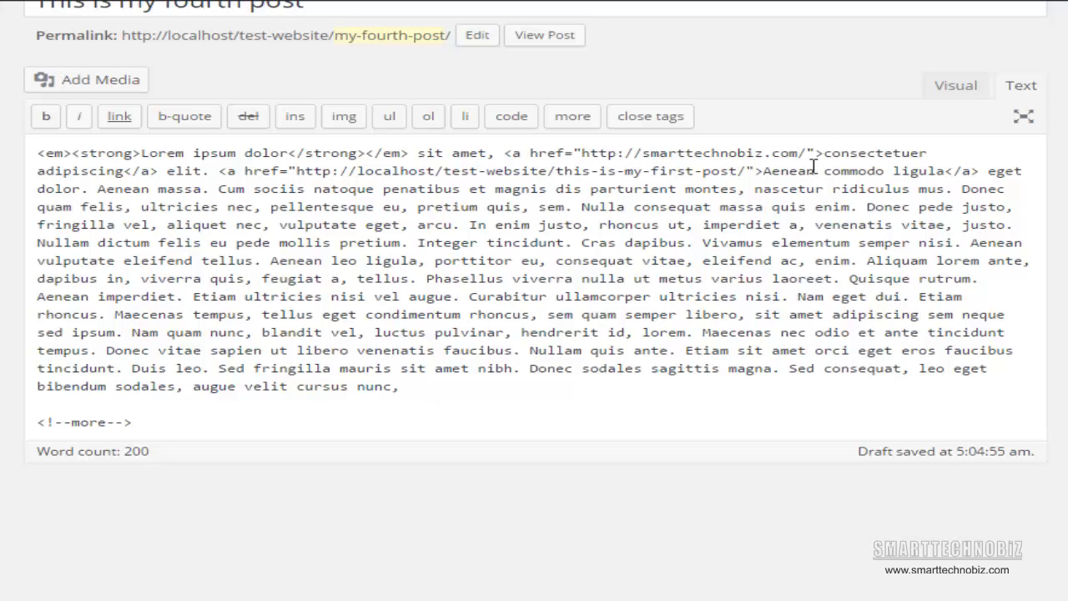
pyautogui.click(954, 90)
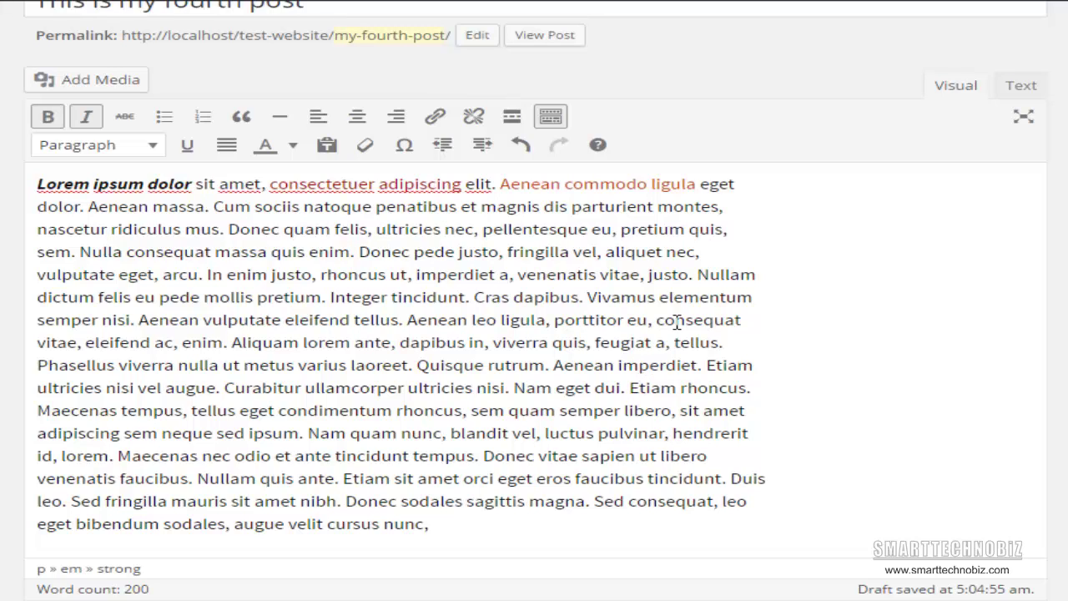
pyautogui.click(1020, 88)
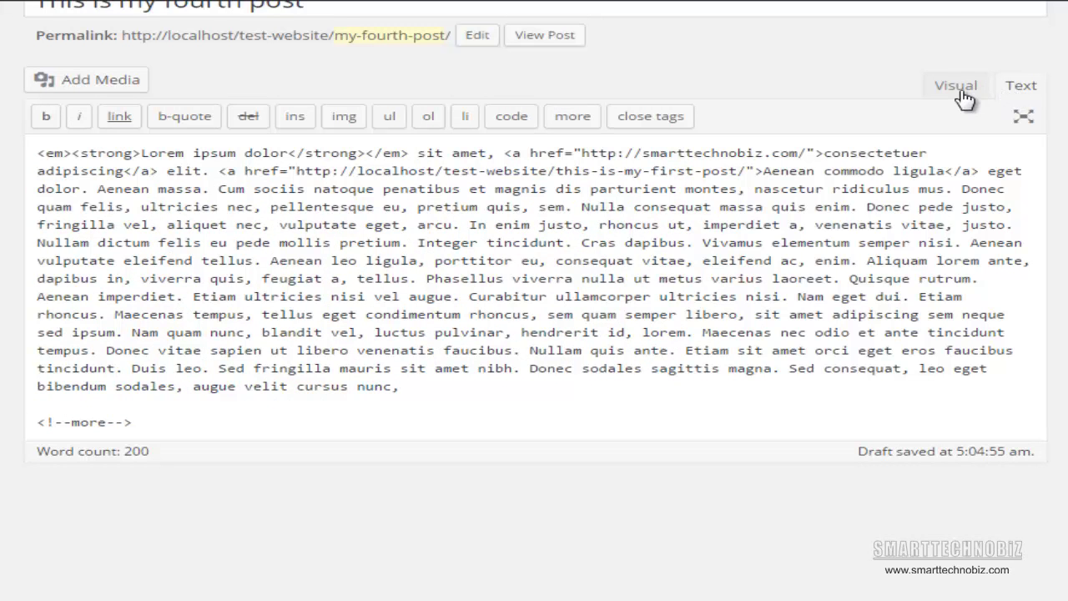
pyautogui.click(958, 89)
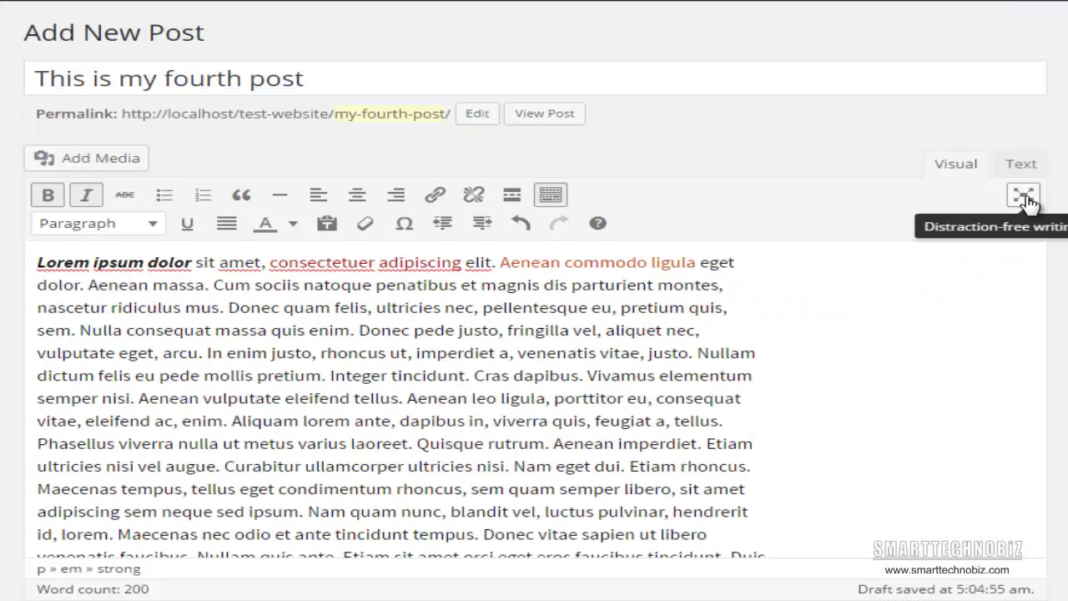
# Step: Look through the post in distraction-free writing mode and return to the normal editing view
pyautogui.click(1027, 199)
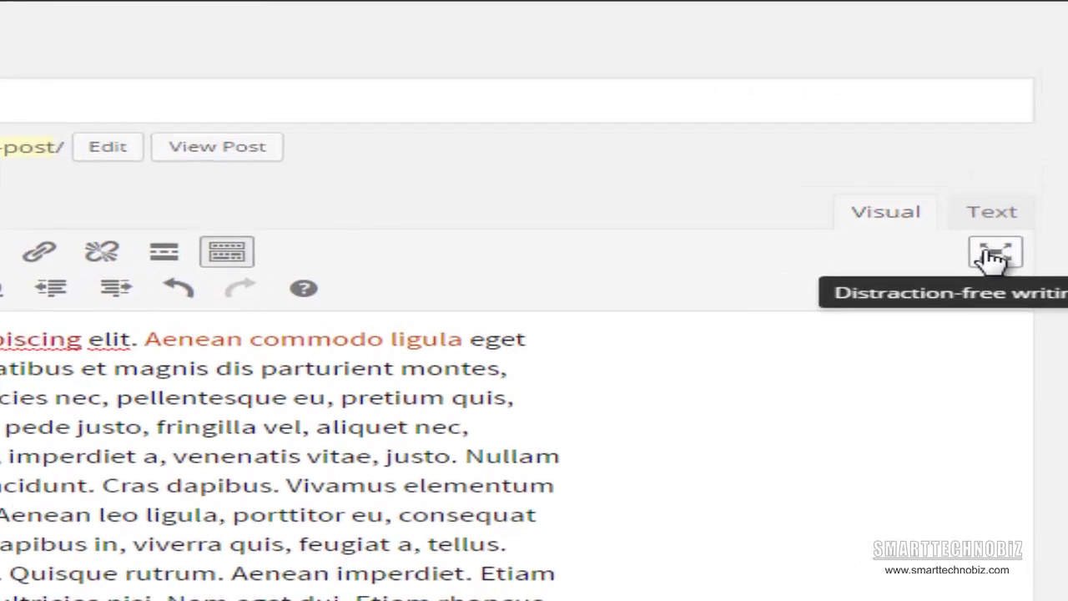
pyautogui.click(999, 266)
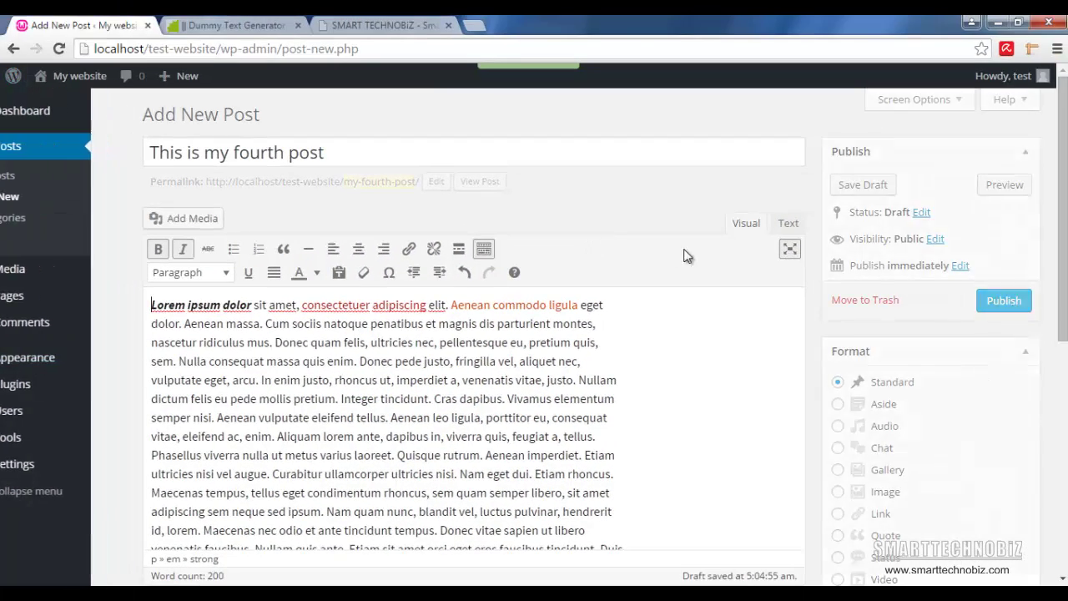
pyautogui.scroll(-2, 539, 425)
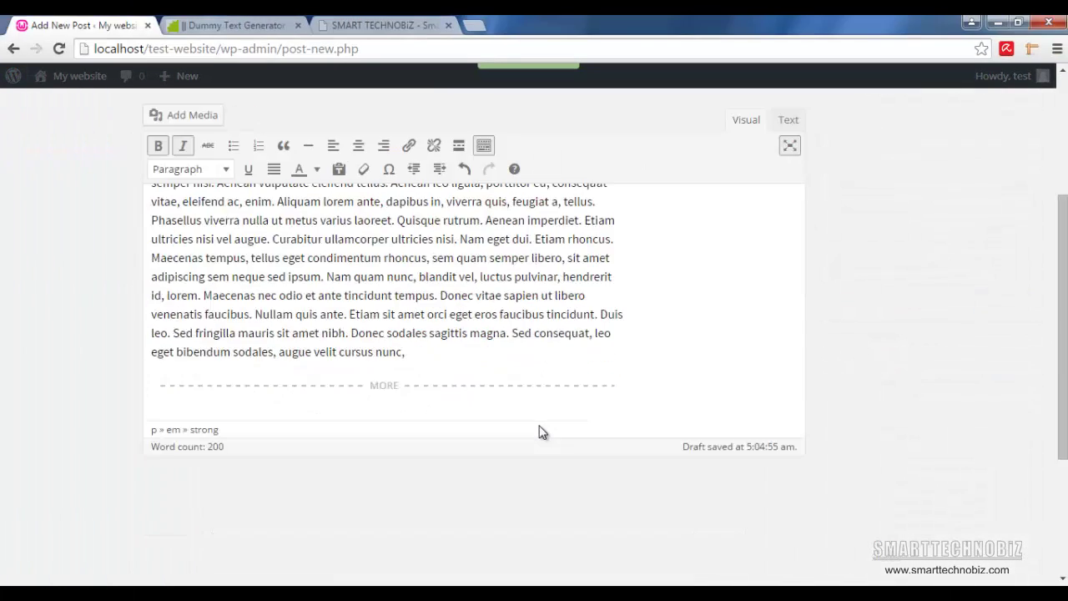
pyautogui.scroll(4, 539, 425)
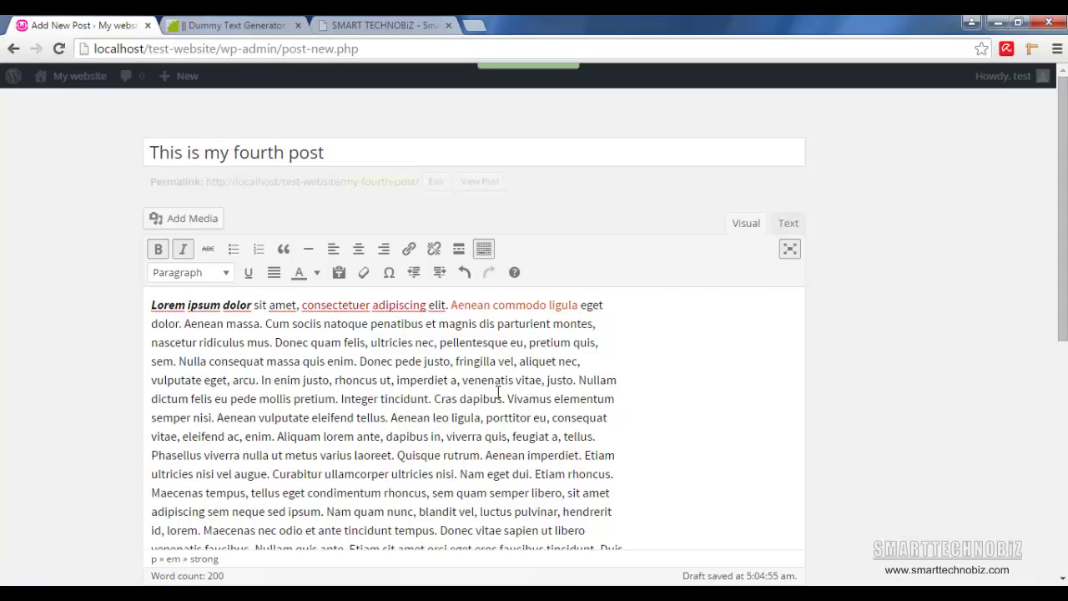
pyautogui.scroll(-2, 498, 391)
pyautogui.scroll(3, 498, 392)
pyautogui.click(790, 249)
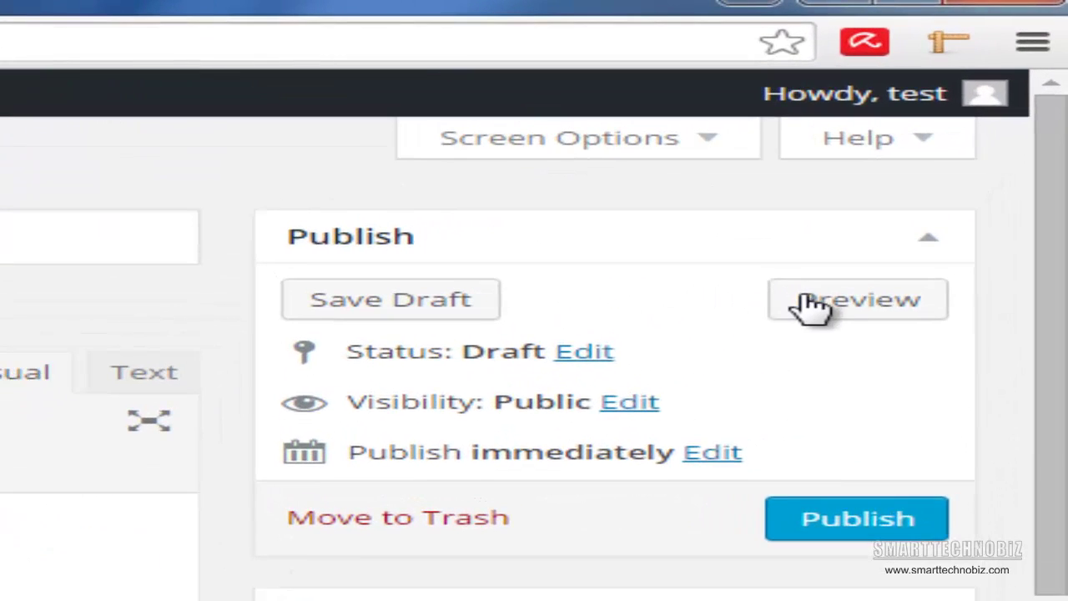
# Step: Preview the post in a new browser tab, read through the page and go back to the post editor
pyautogui.click(858, 299)
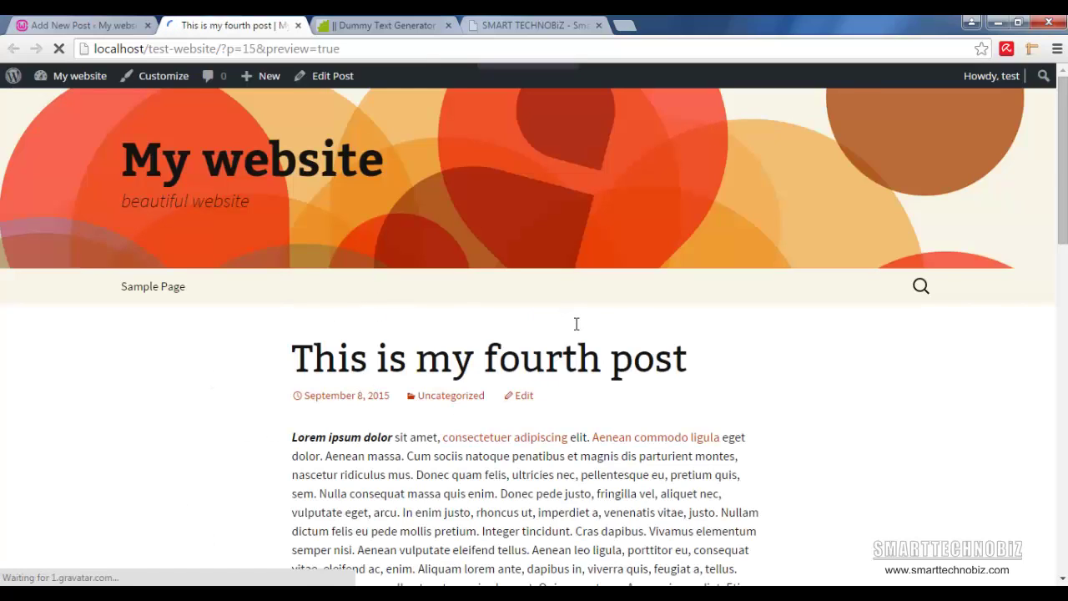
pyautogui.scroll(-3, 576, 327)
pyautogui.scroll(3, 574, 330)
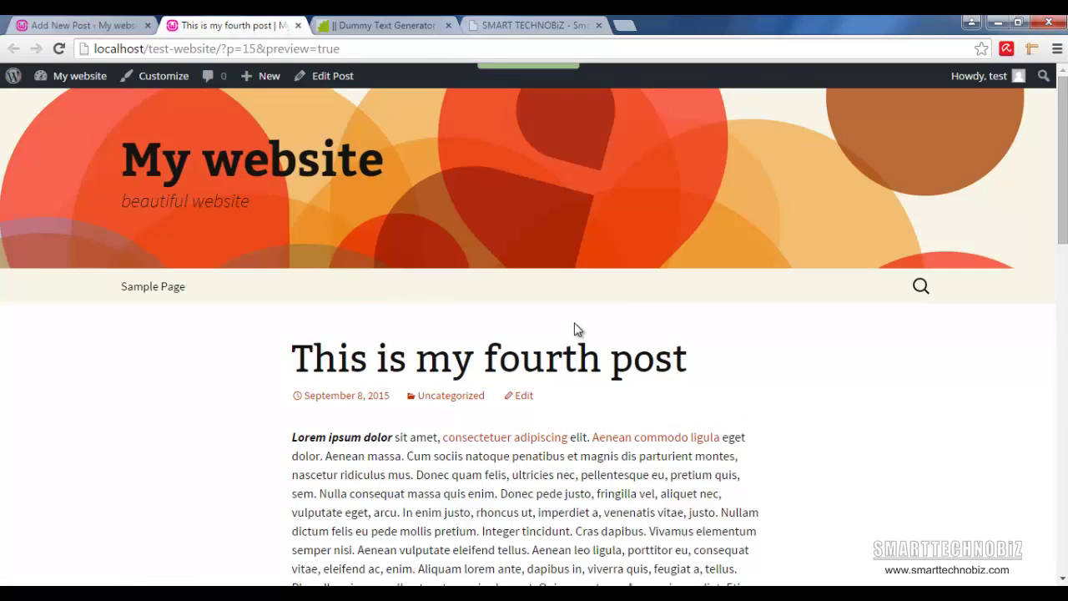
pyautogui.scroll(-4, 574, 329)
pyautogui.scroll(4, 574, 330)
pyautogui.click(83, 26)
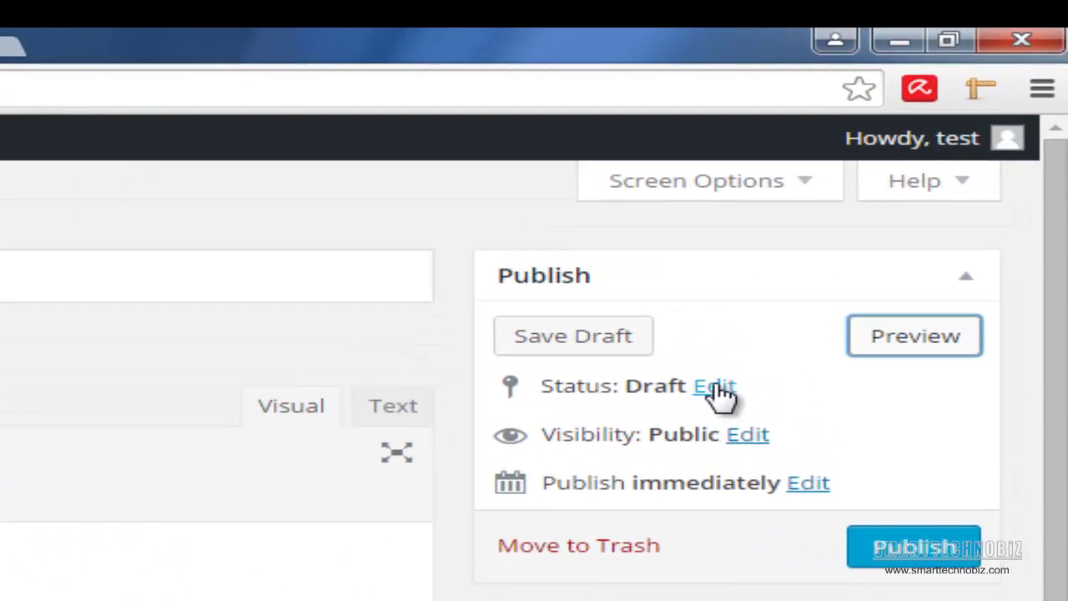
# Step: Select Pending Review as the post's status
pyautogui.click(715, 393)
pyautogui.click(733, 427)
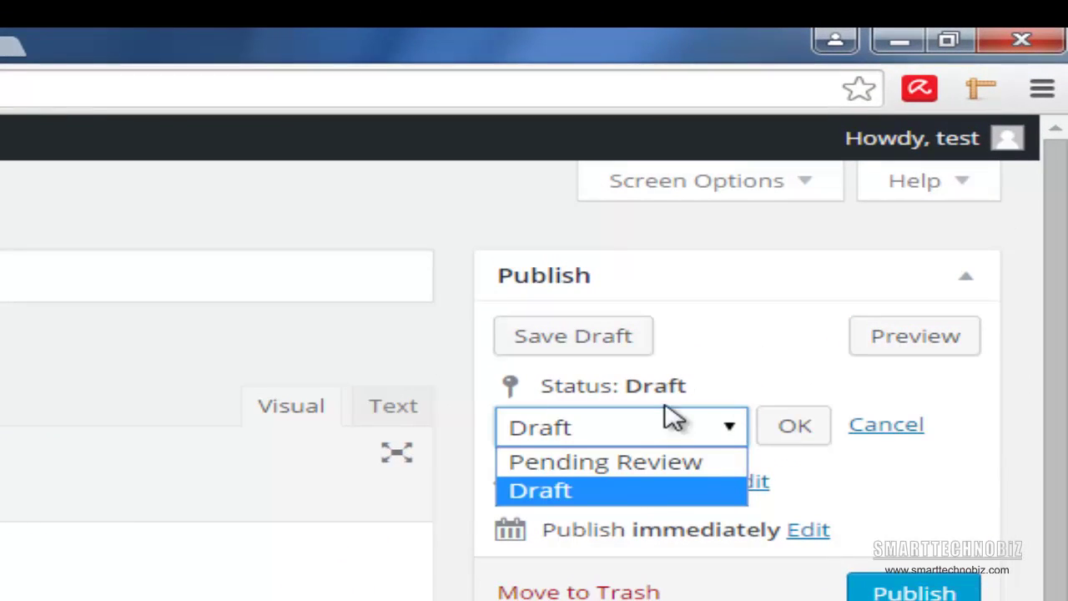
pyautogui.click(632, 464)
pyautogui.click(549, 469)
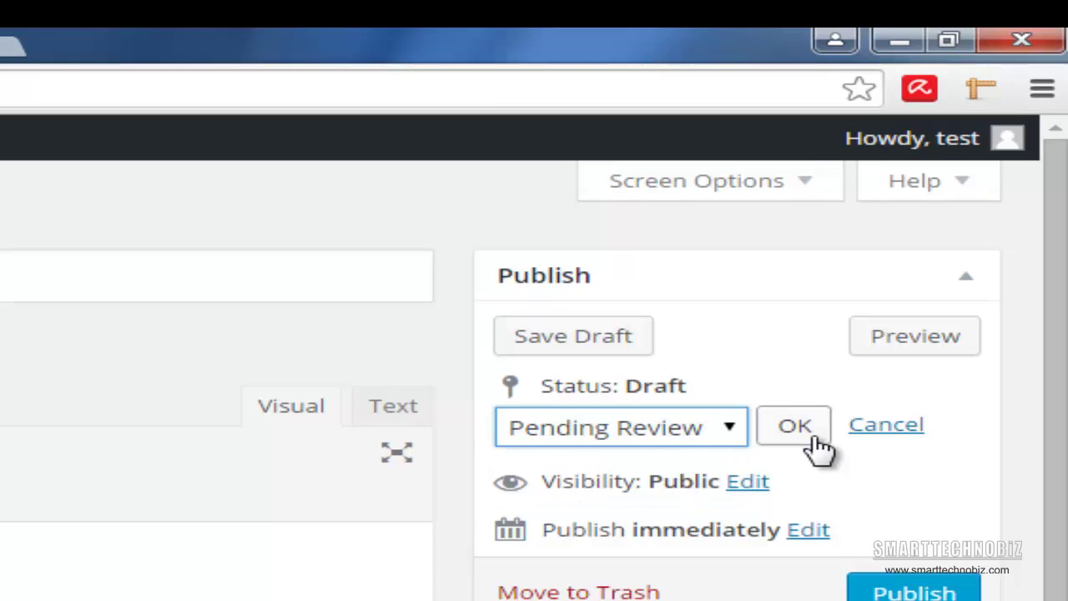
pyautogui.click(668, 435)
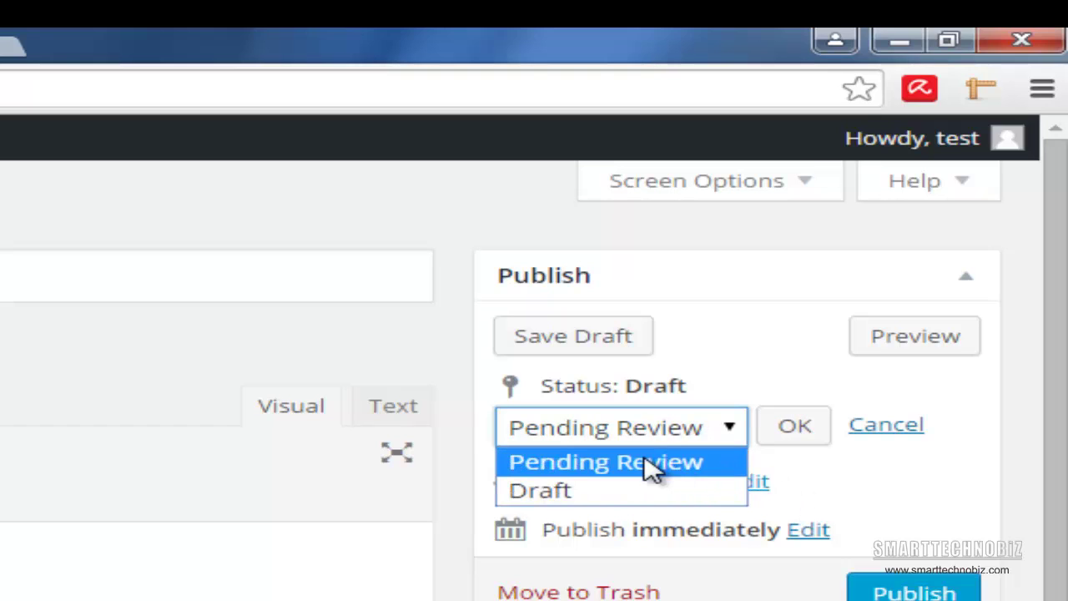
pyautogui.click(651, 464)
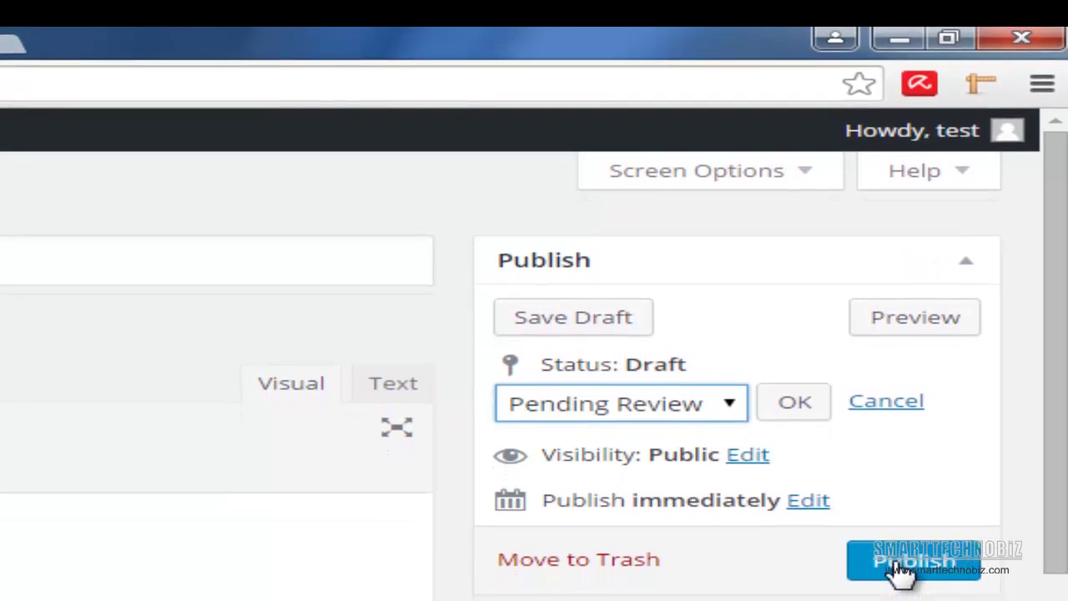
pyautogui.click(853, 470)
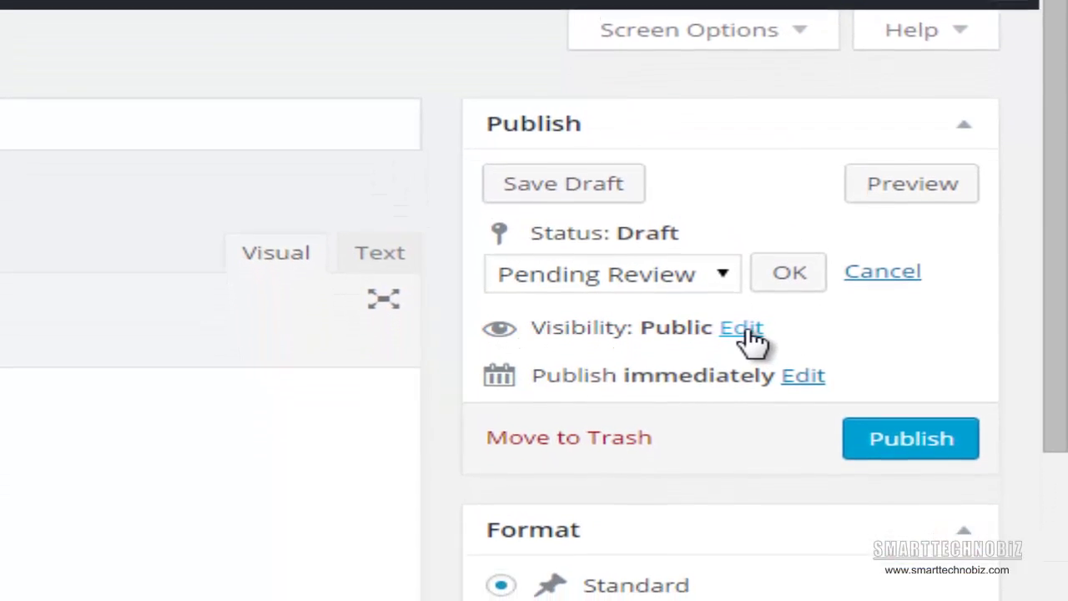
# Step: Try the Password protected and Private visibility options for the post and set the visibility back to Public
pyautogui.click(748, 331)
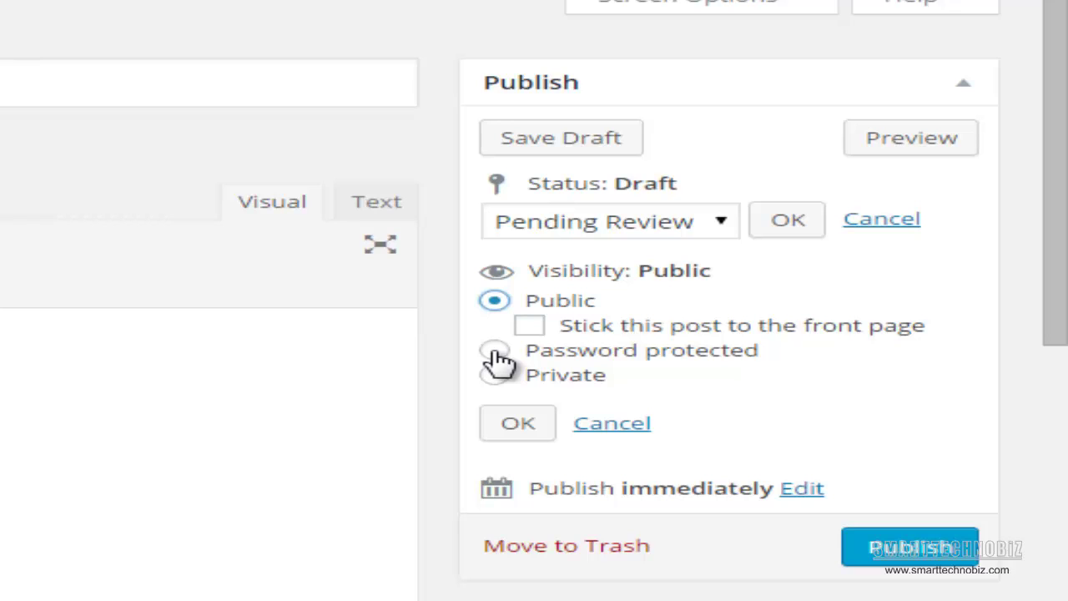
pyautogui.click(495, 351)
pyautogui.click(524, 382)
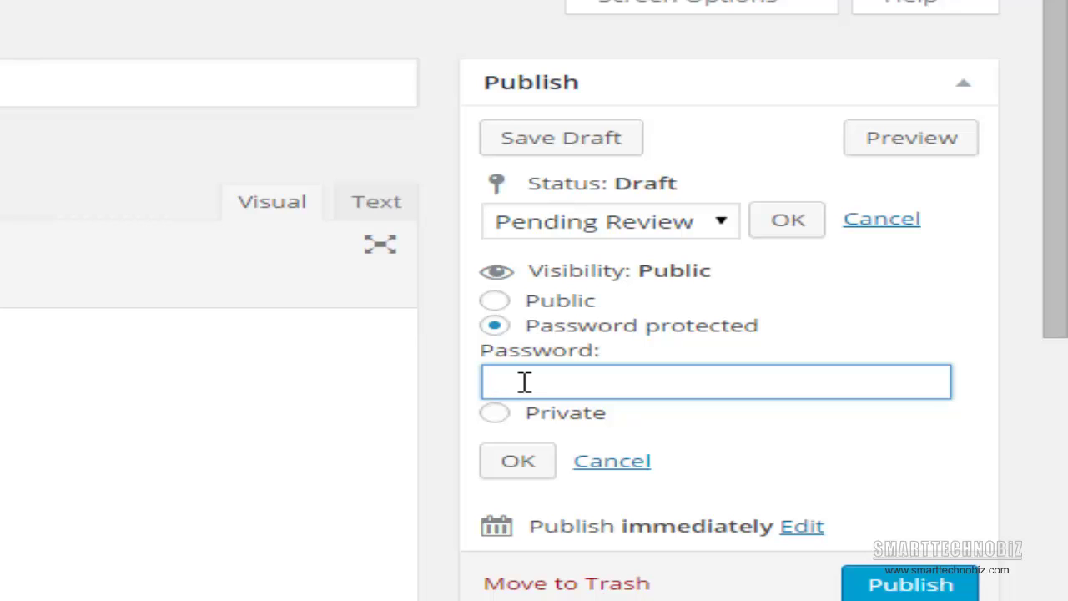
pyautogui.click(495, 415)
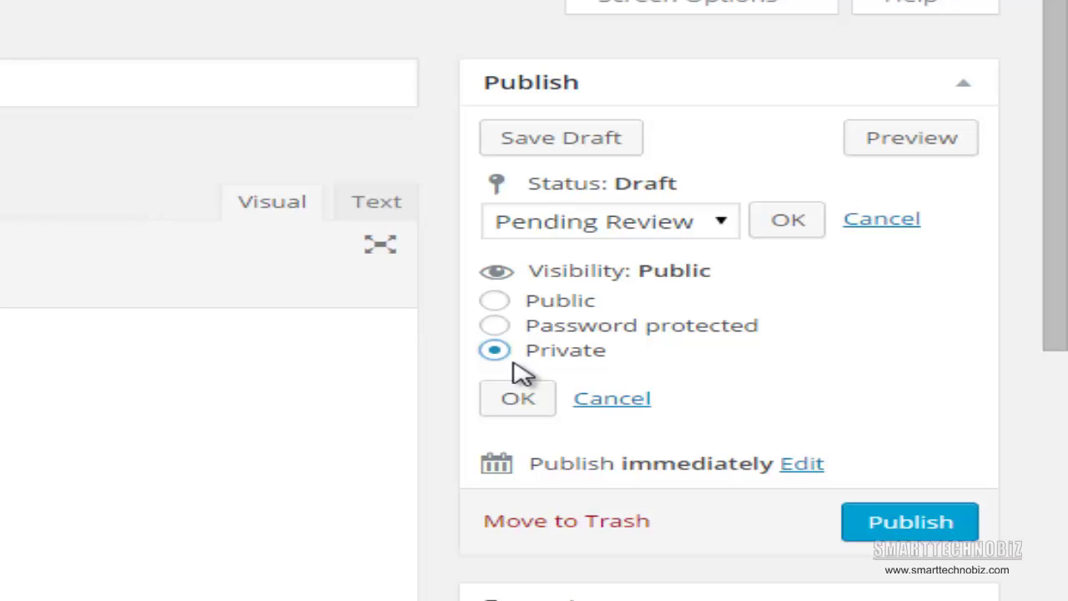
pyautogui.click(496, 305)
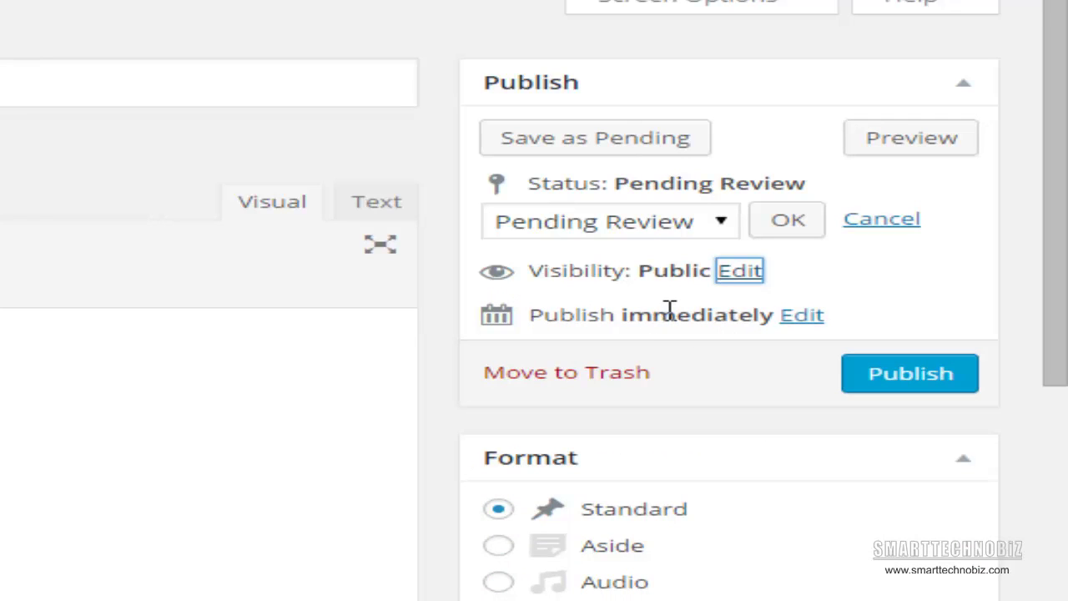
# Step: Accept the unchanged publishing date and time and publish the post immediately
pyautogui.click(802, 317)
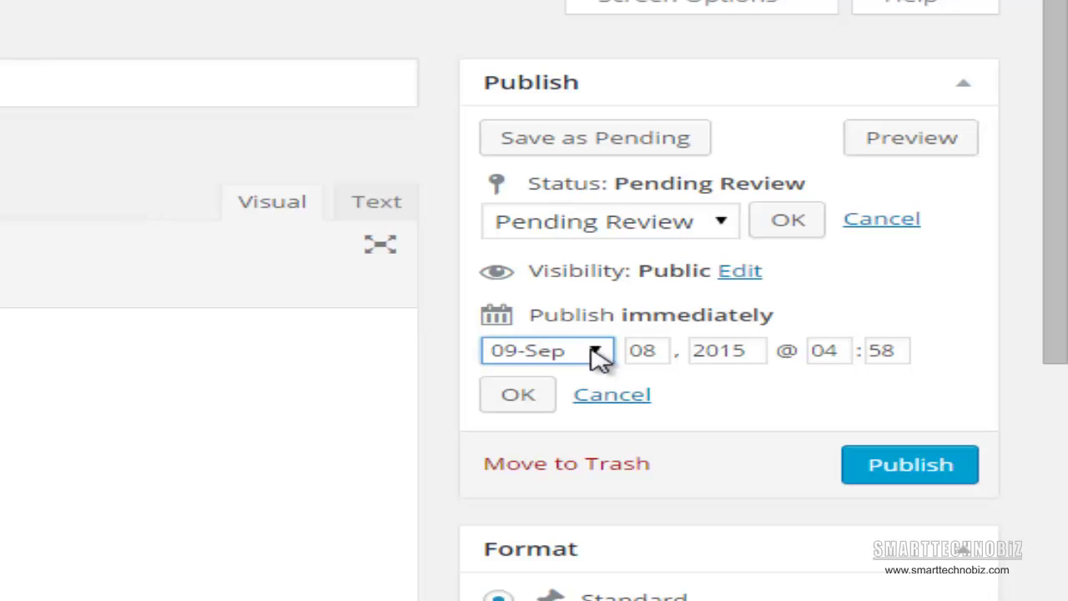
pyautogui.click(519, 397)
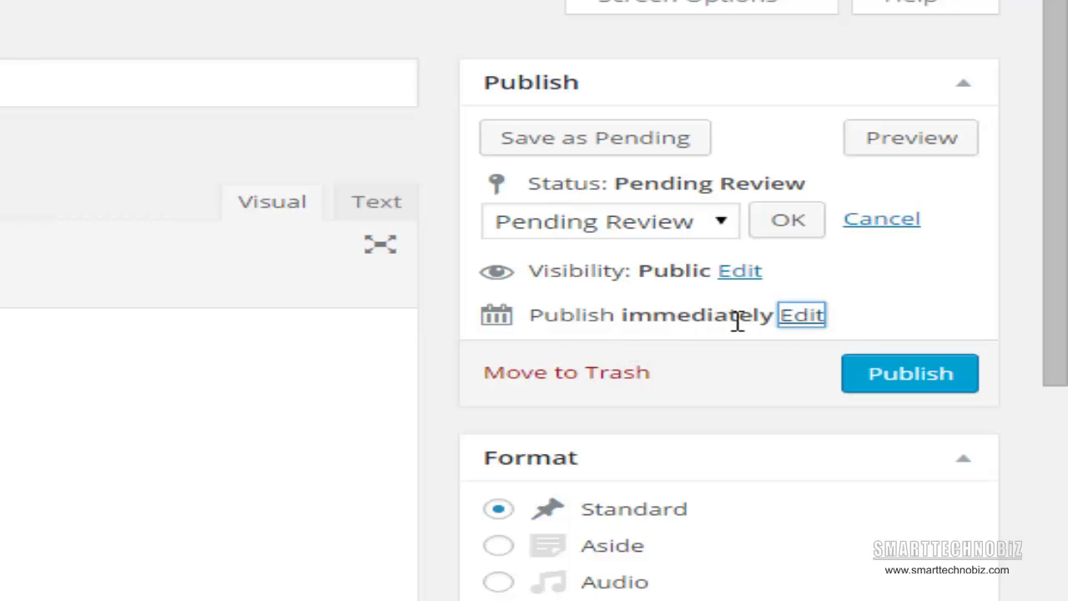
pyautogui.click(898, 379)
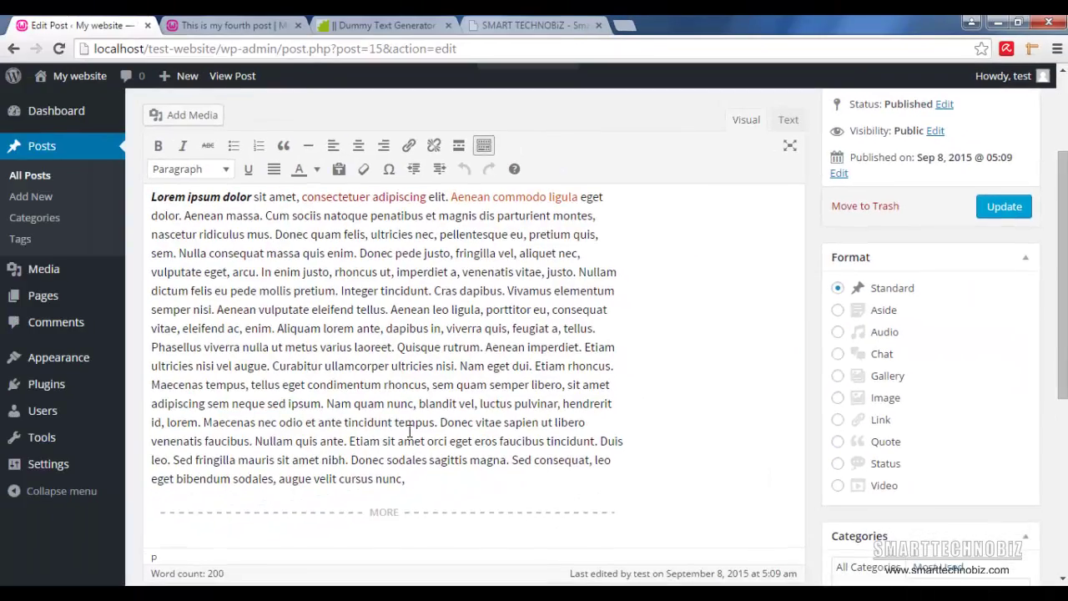
# Step: Open the live site in a new browser tab and look over the published fourth post and the older posts on the front page
pyautogui.scroll(3, 409, 432)
pyautogui.scroll(-1, 409, 432)
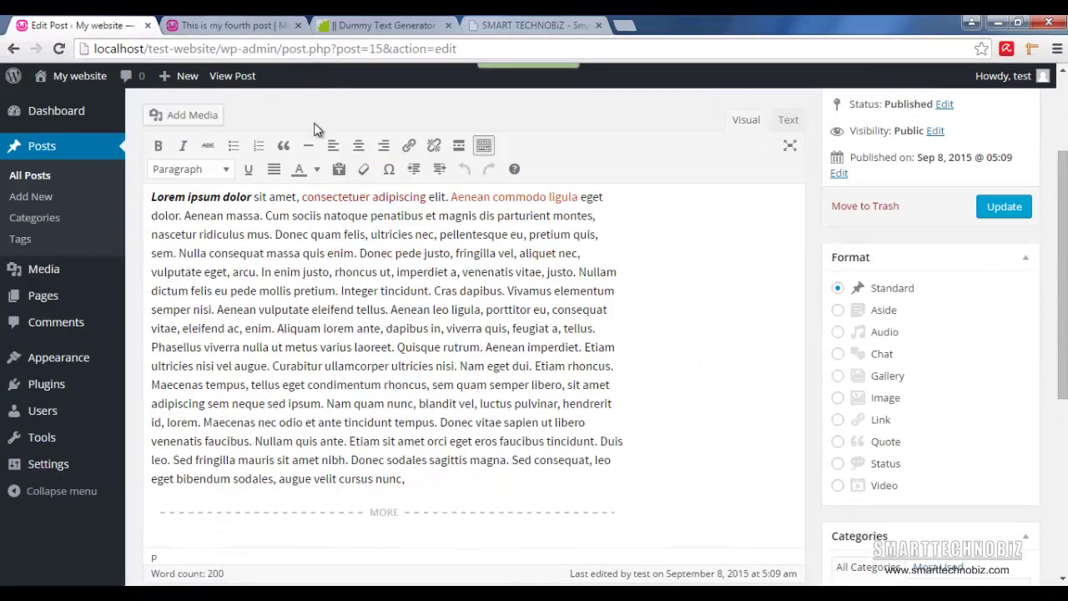
pyautogui.moveTo(101, 89)
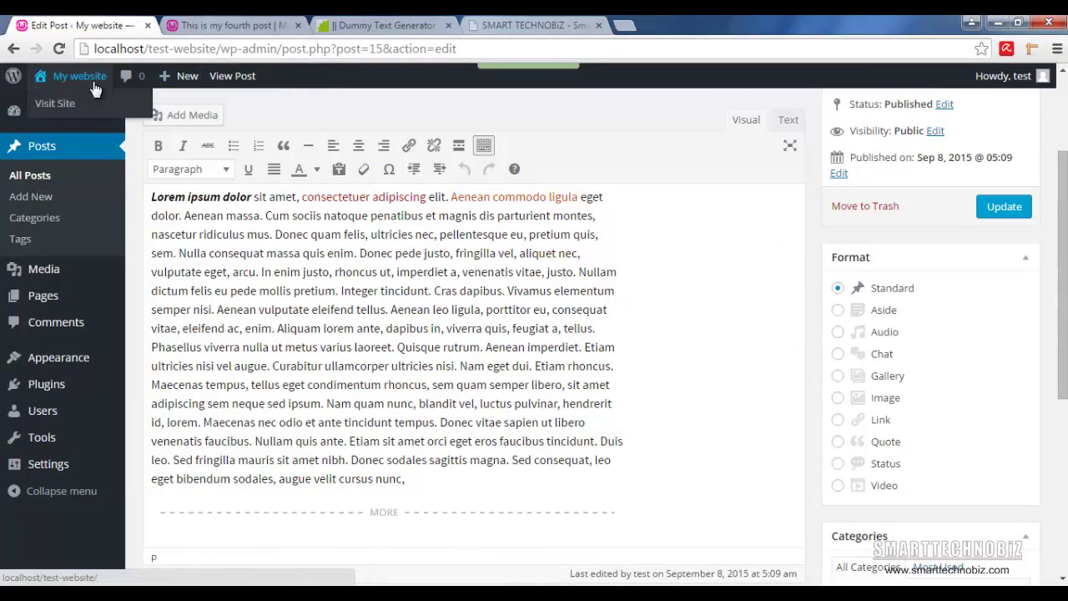
pyautogui.rightClick(73, 102)
pyautogui.click(93, 113)
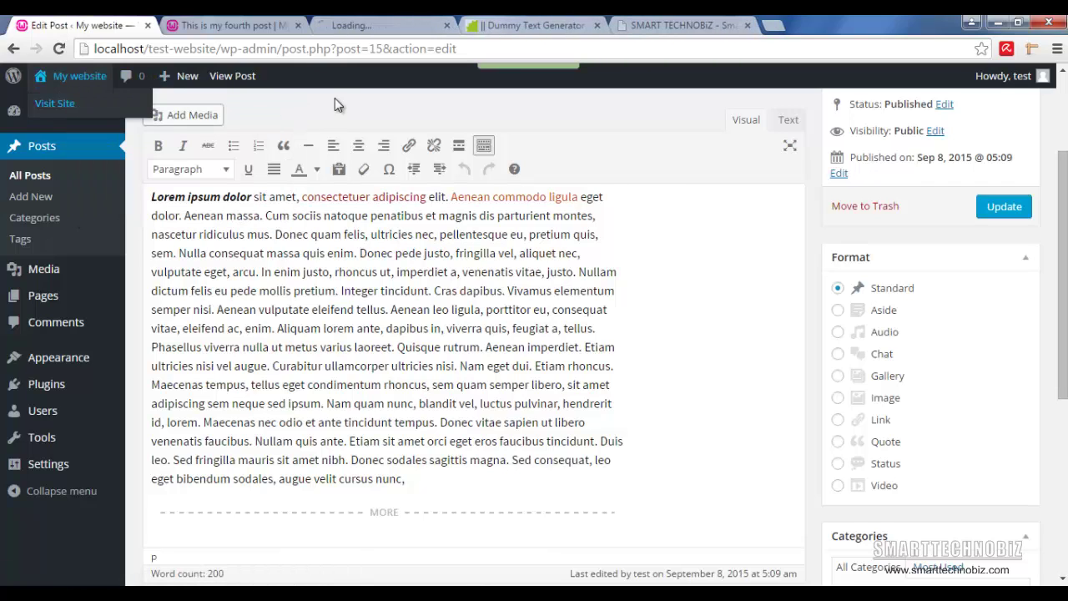
pyautogui.click(368, 24)
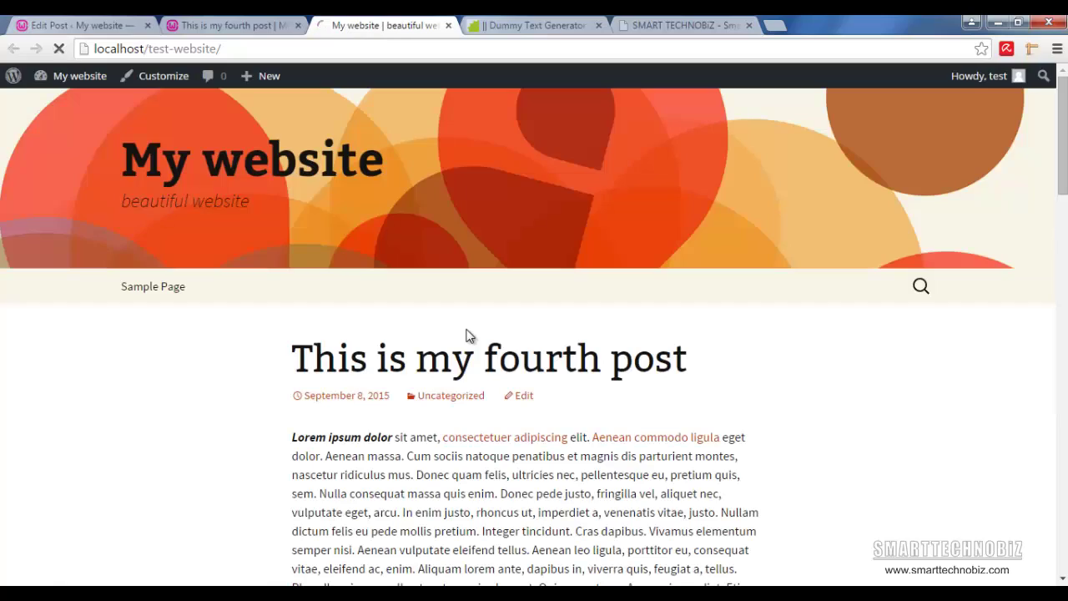
pyautogui.scroll(-3, 458, 358)
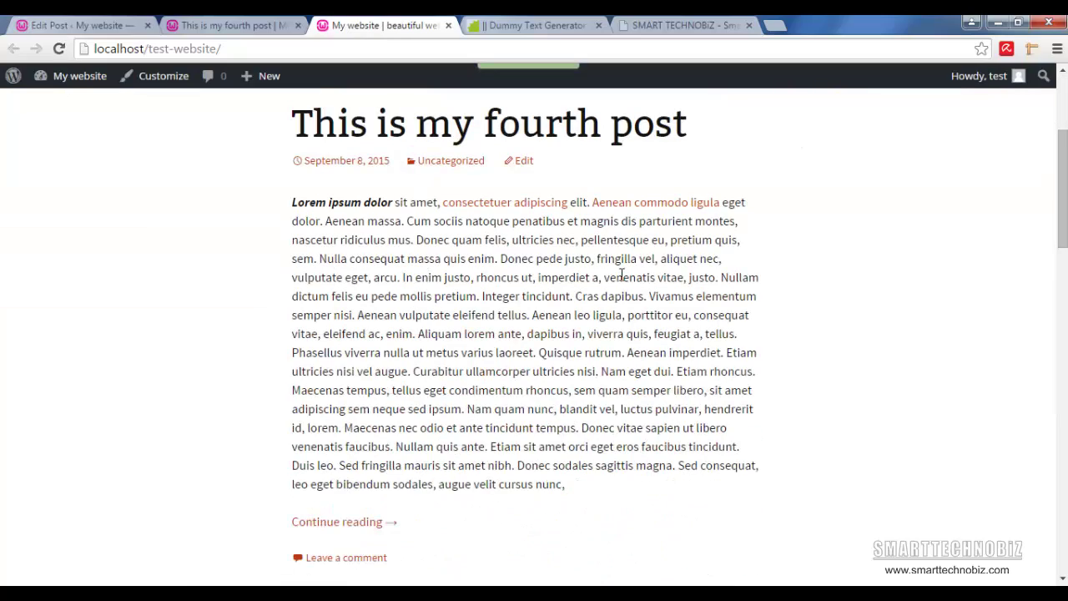
pyautogui.scroll(-6, 620, 280)
pyautogui.scroll(6, 622, 277)
pyautogui.scroll(-18, 622, 280)
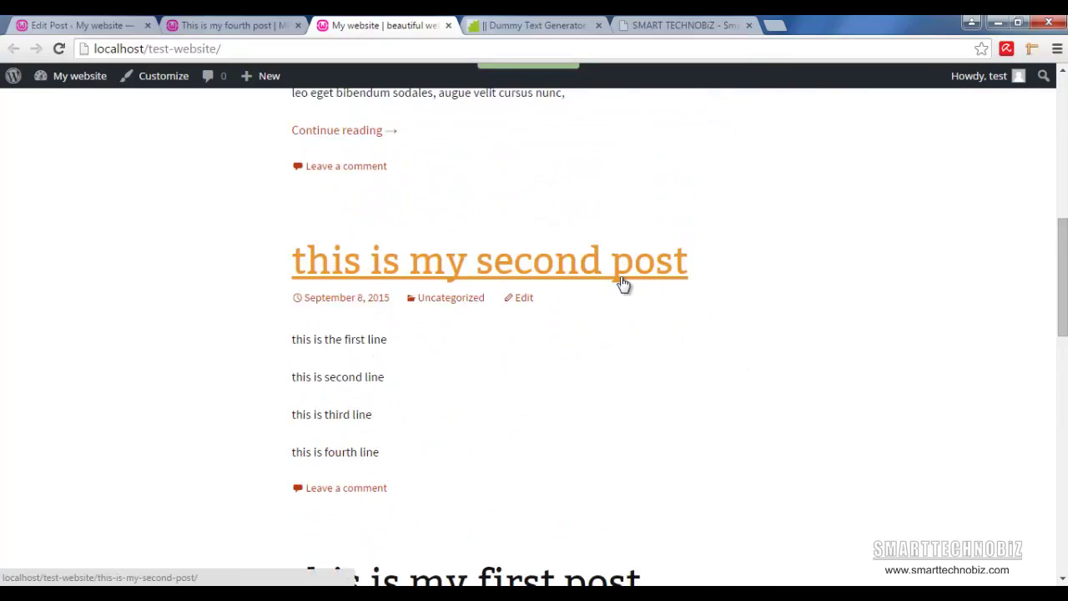
pyautogui.scroll(4, 624, 279)
pyautogui.scroll(8, 622, 284)
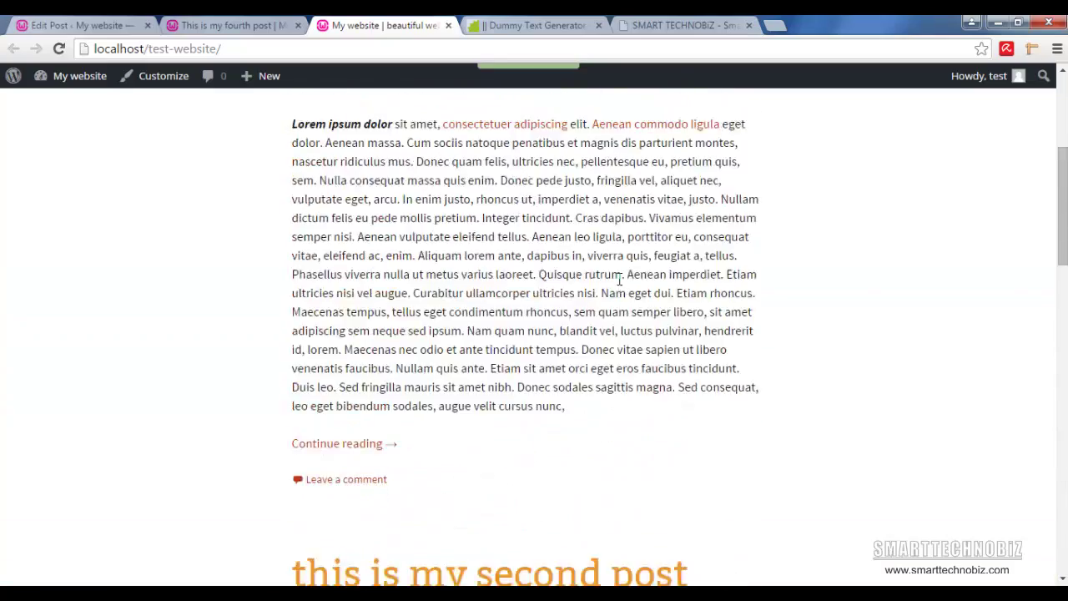
# Step: Return to the post editor and review the Format, Categories, Tags and Featured Image settings of the post
pyautogui.hotkey('ctrl', '1')
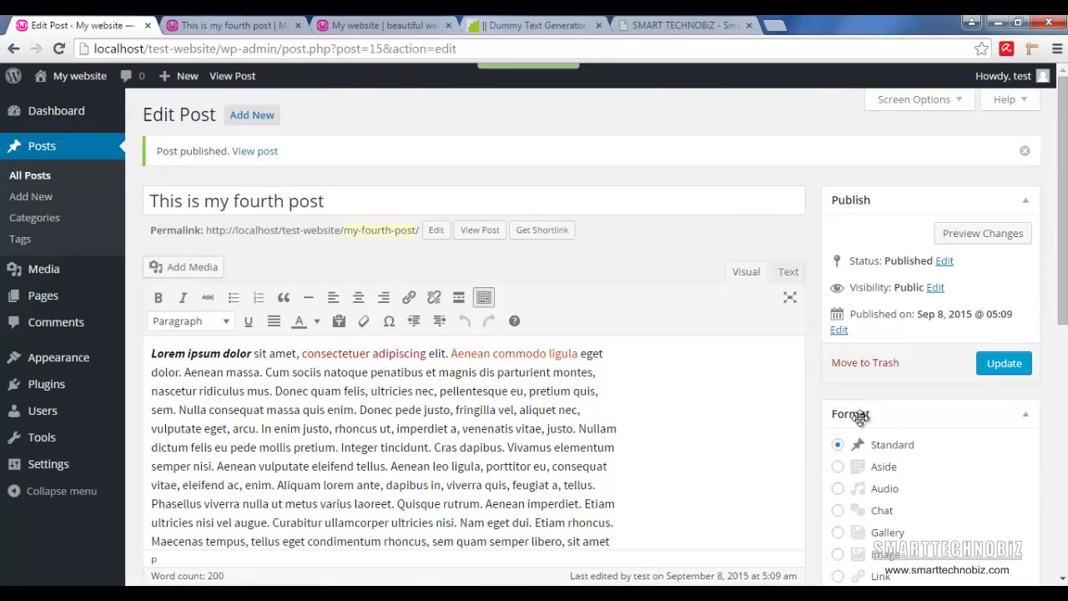
pyautogui.scroll(-2, 983, 455)
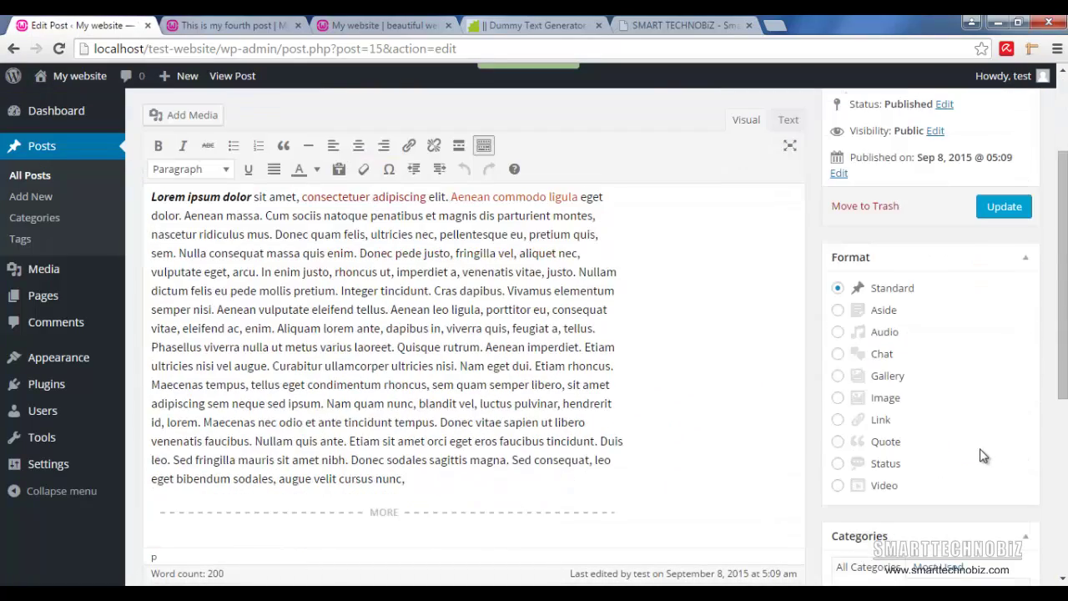
pyautogui.scroll(-4, 983, 456)
pyautogui.scroll(-1, 976, 445)
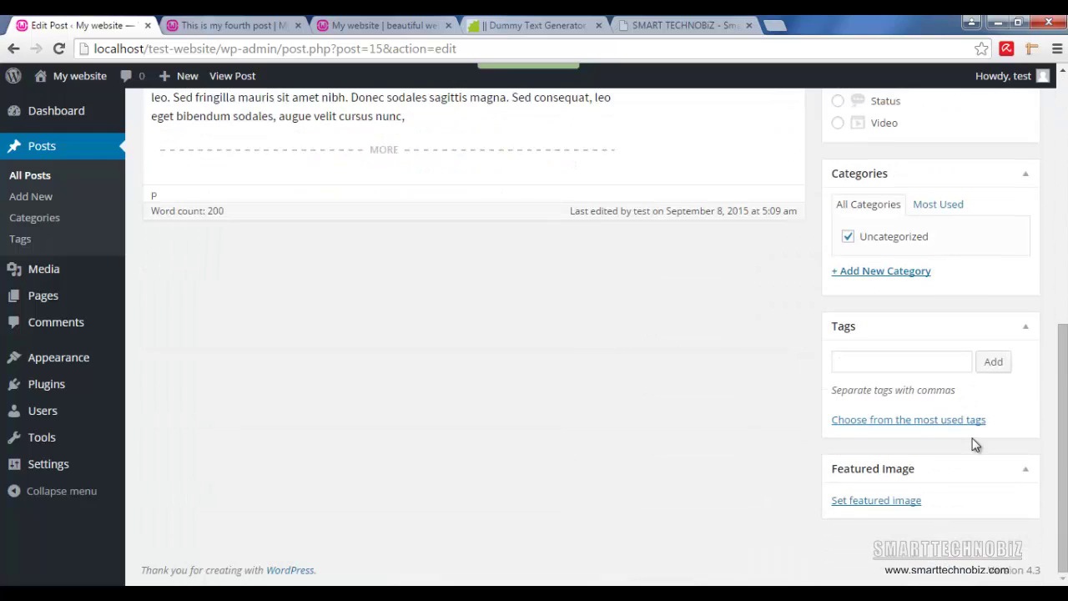